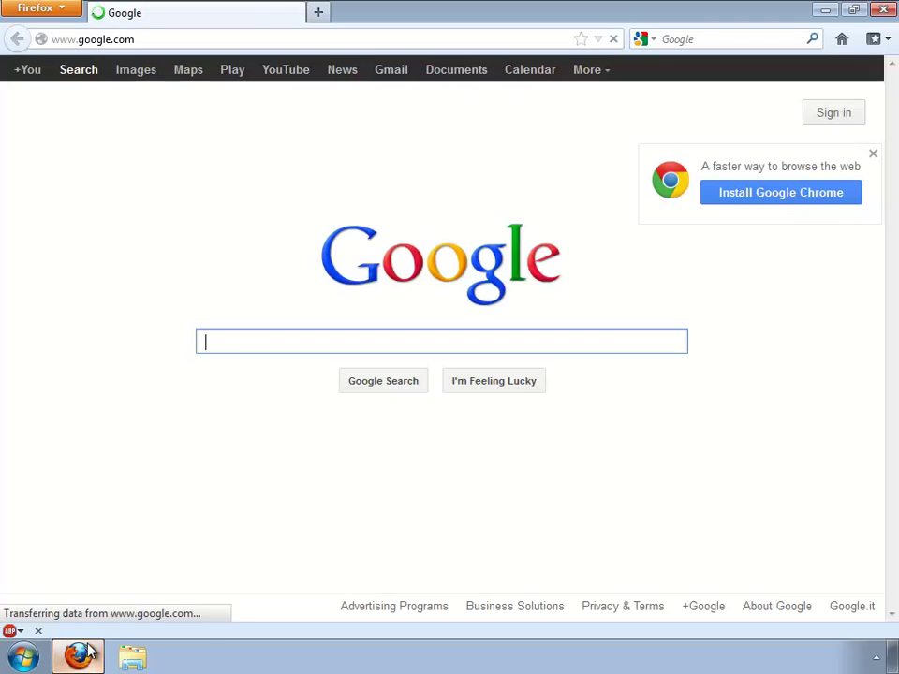
Step: Search 'usb webserver', open the USBWebserver site and save the USBWebserver V8.5 zip
click(723, 38)
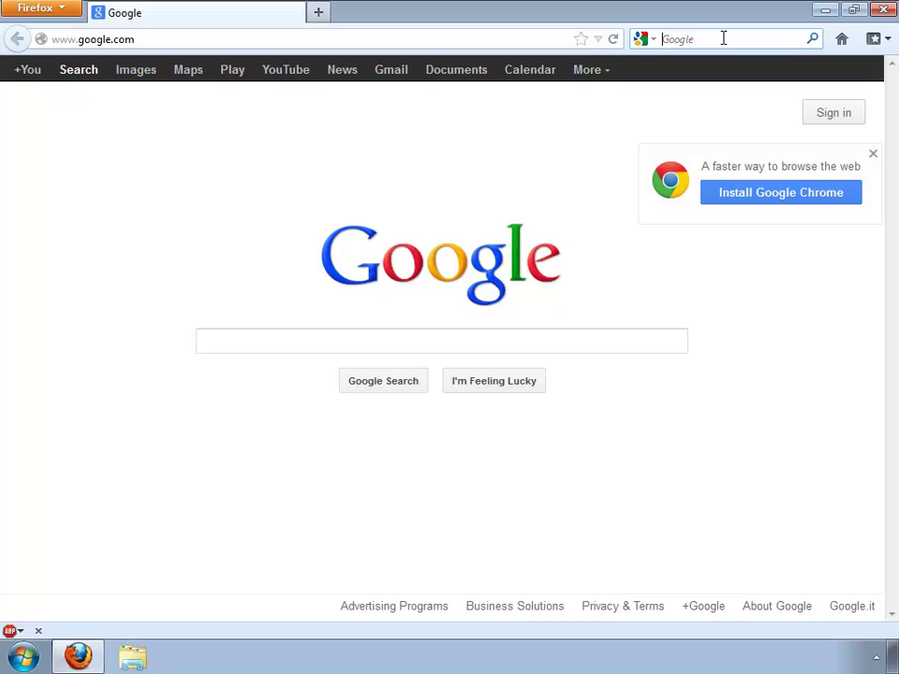
text(usb )
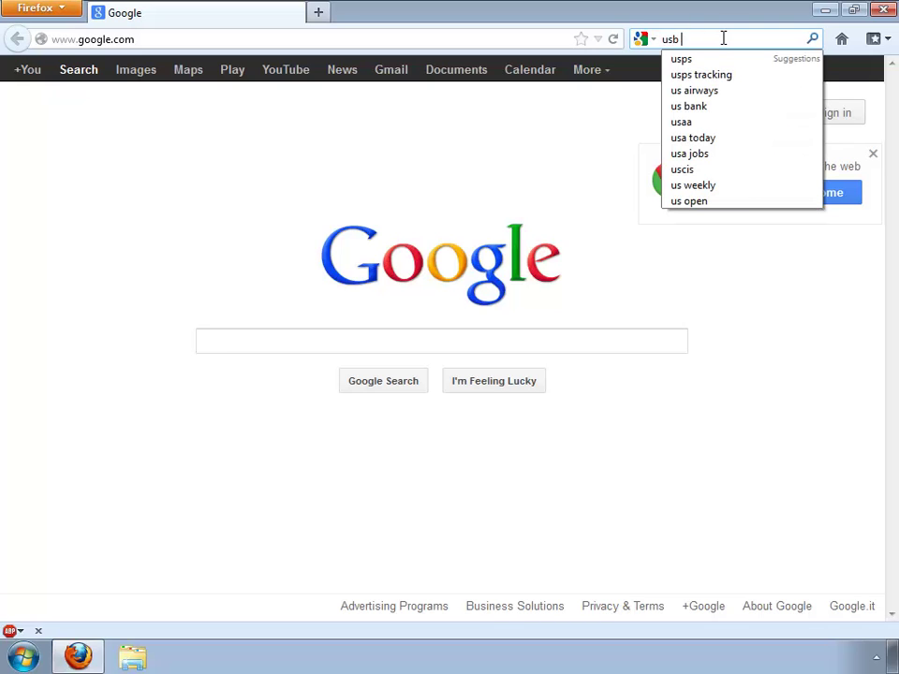
text(webserver)
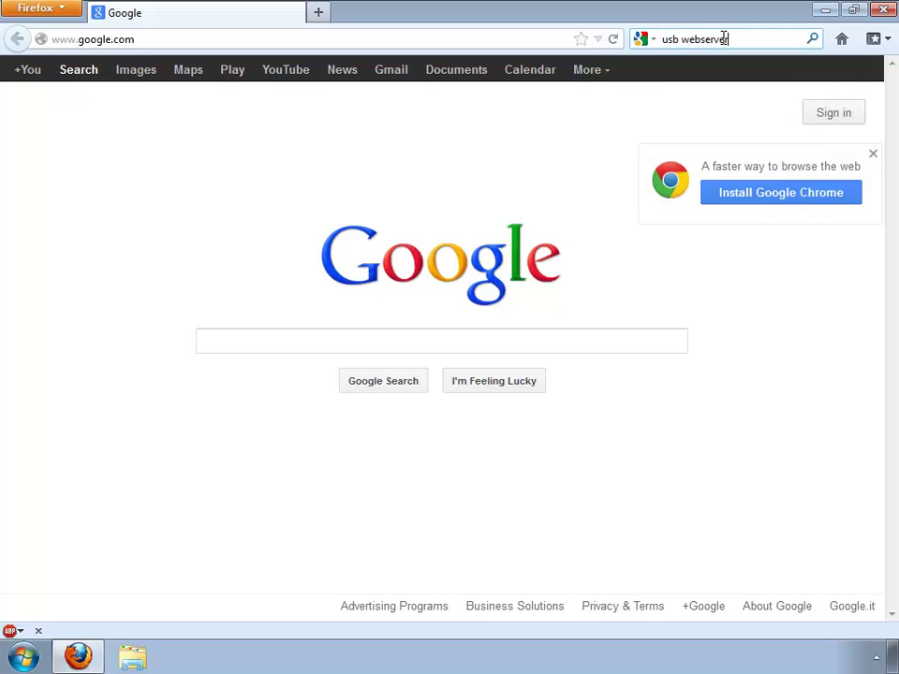
key(Return)
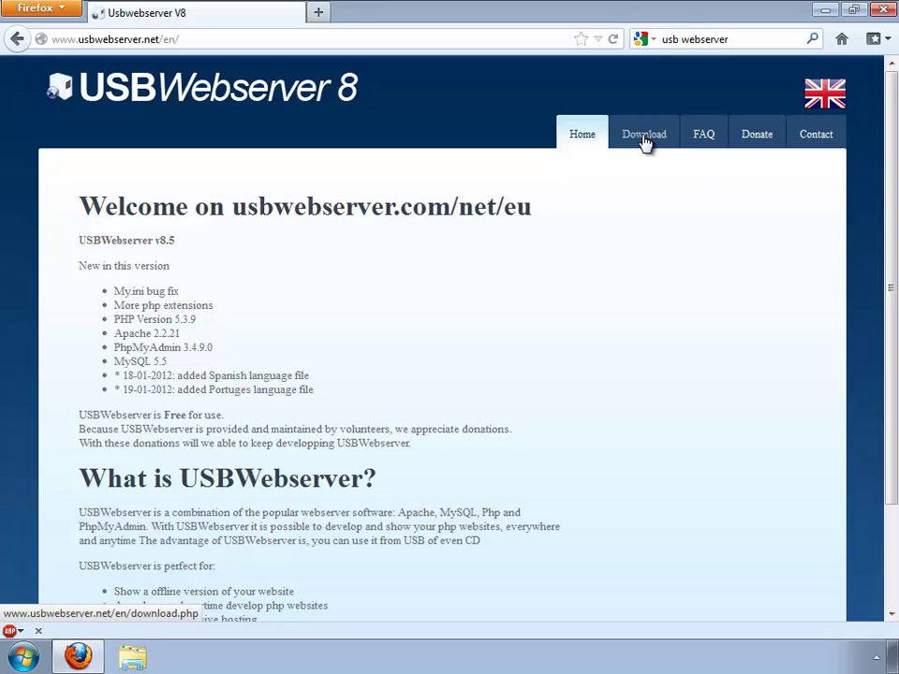
click(644, 137)
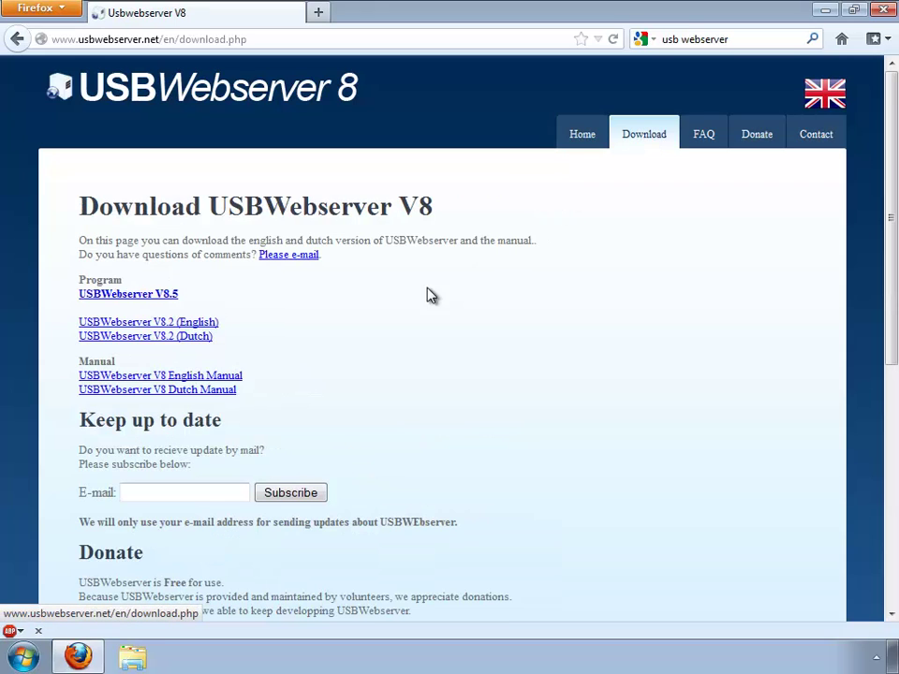
click(159, 295)
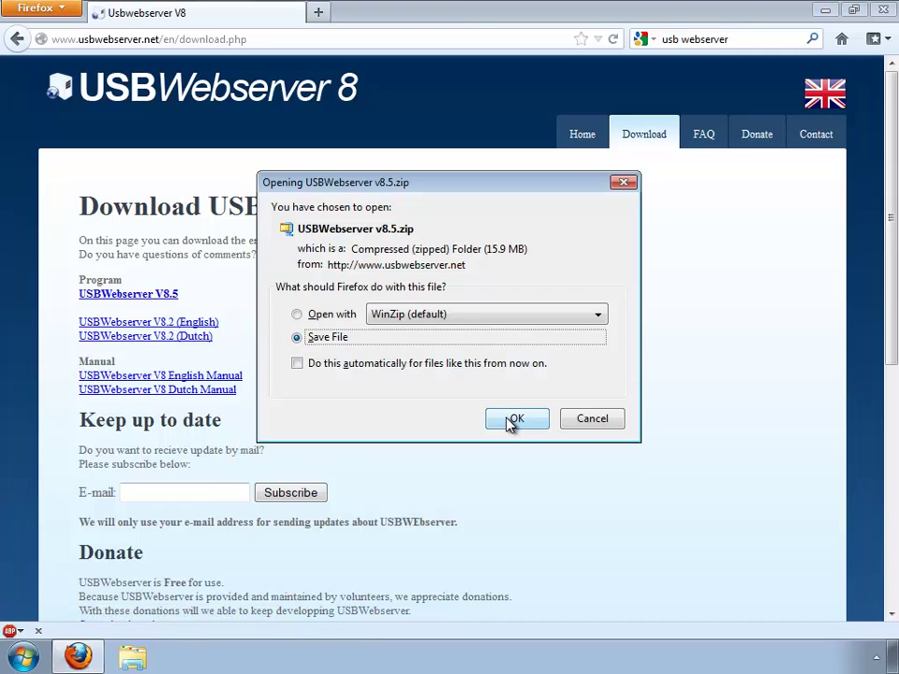
click(516, 420)
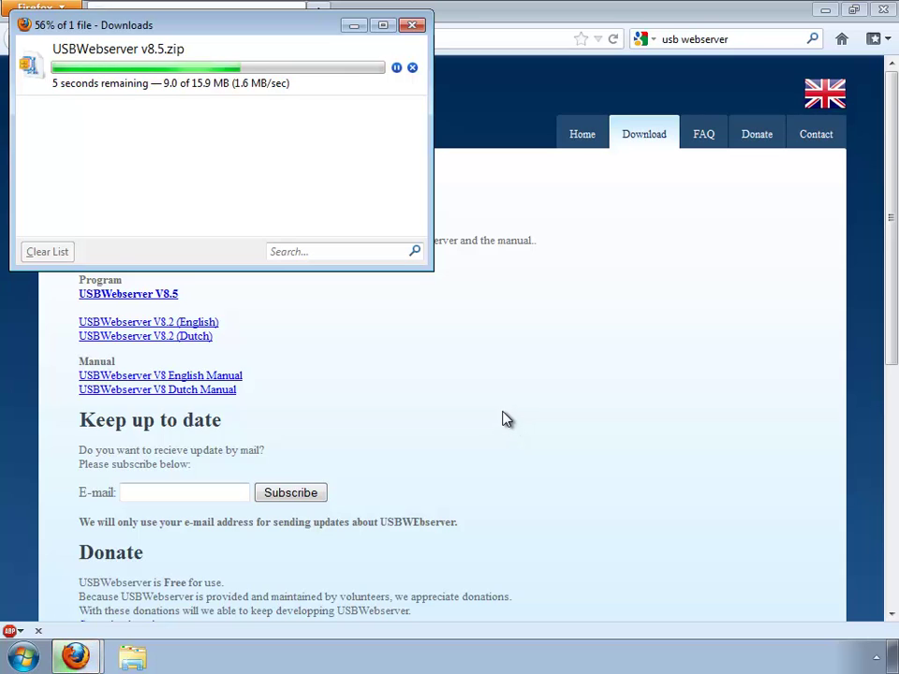
Step: Load wordpress.org and save the wordpress-3.4.2.zip download
click(449, 339)
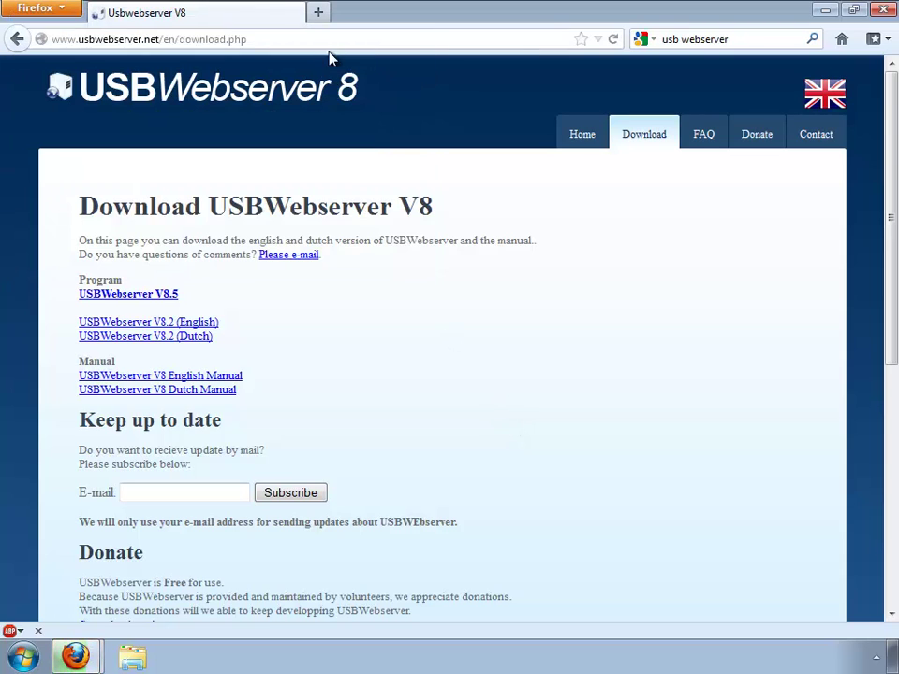
click(349, 38)
text(w)
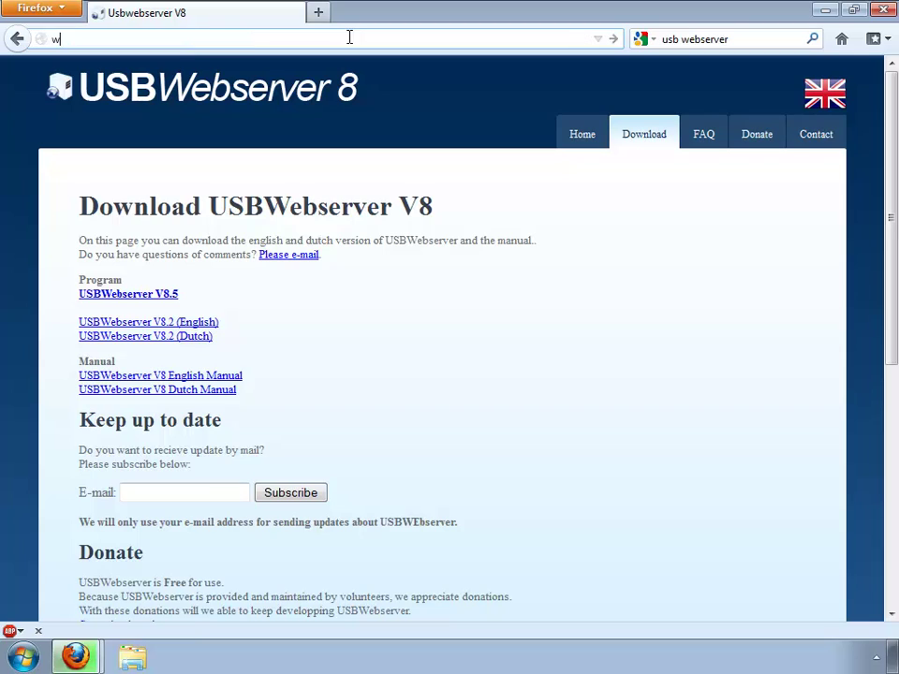
text(rrdp)
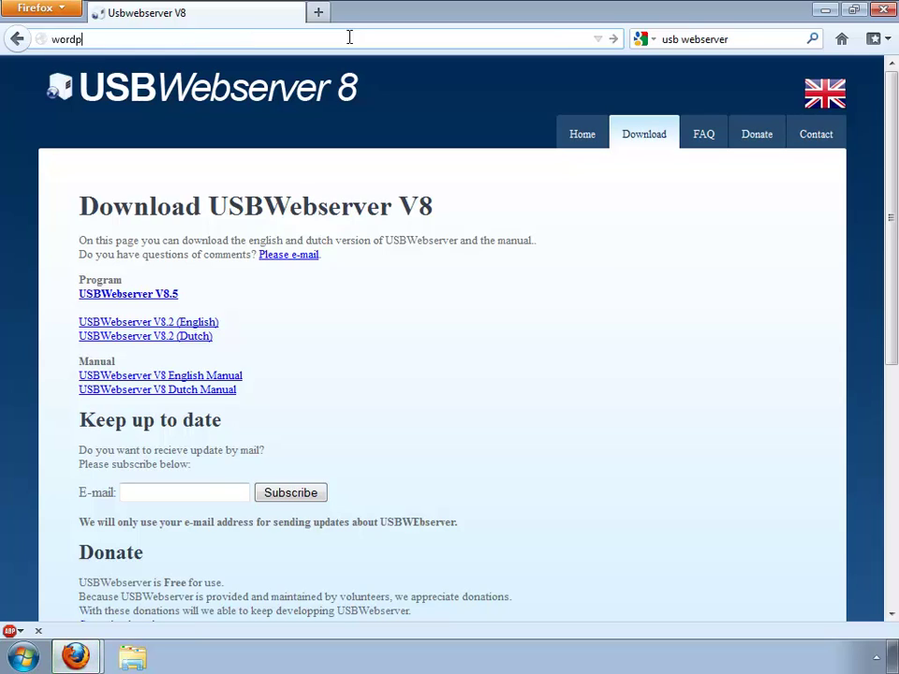
text(ress.org)
key(Return)
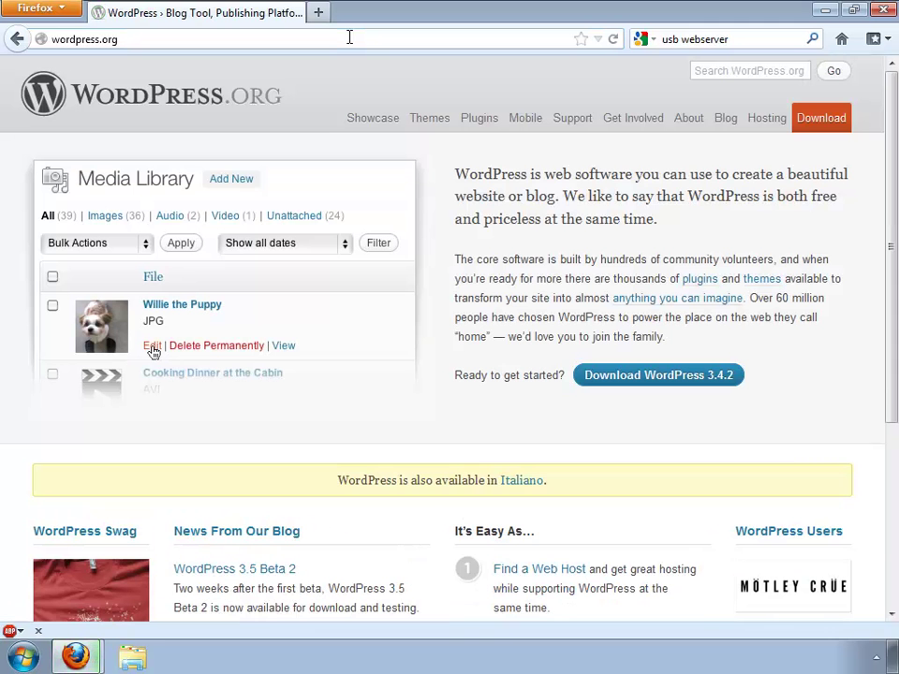
click(616, 387)
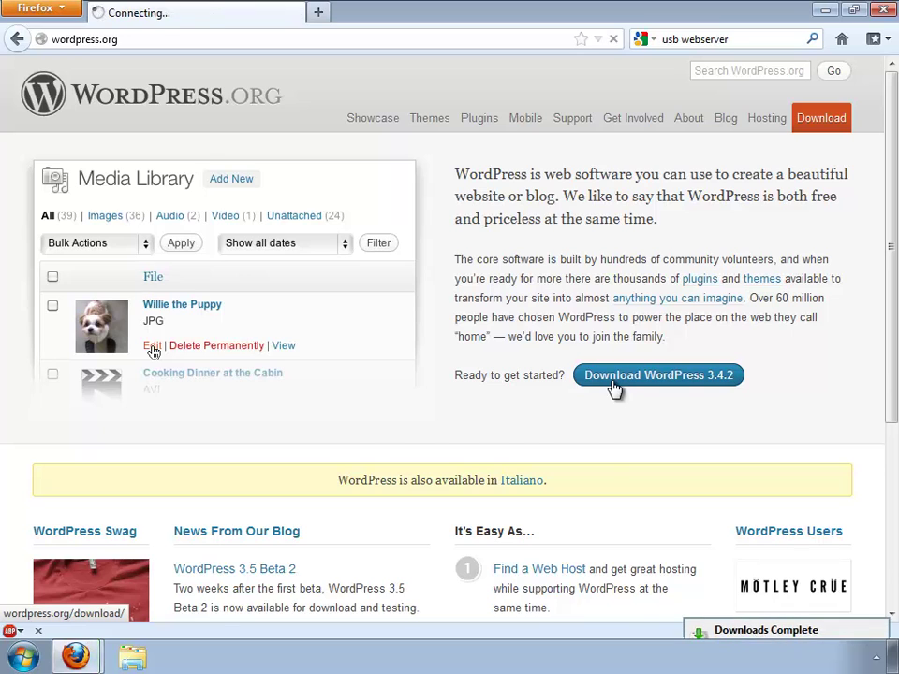
click(722, 286)
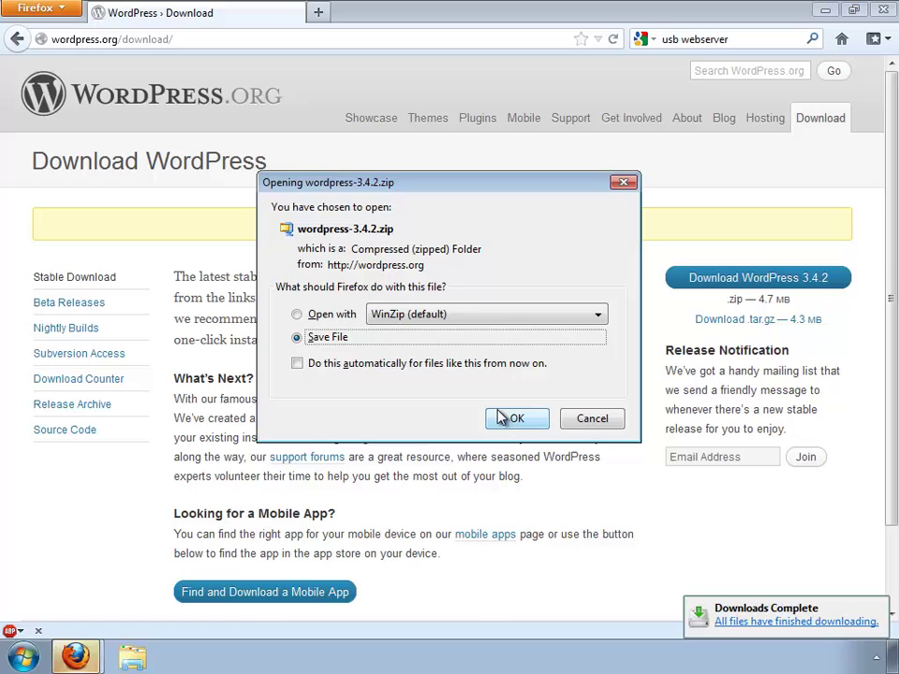
click(504, 418)
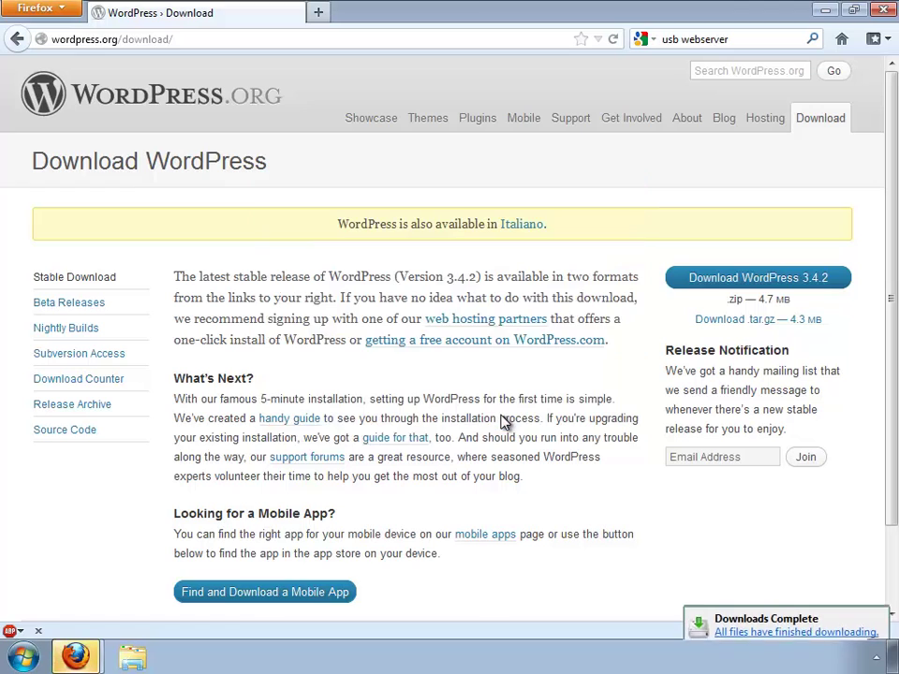
Step: In Downloads, extract the USBWebserver v8.5 zip into its own folder
click(127, 658)
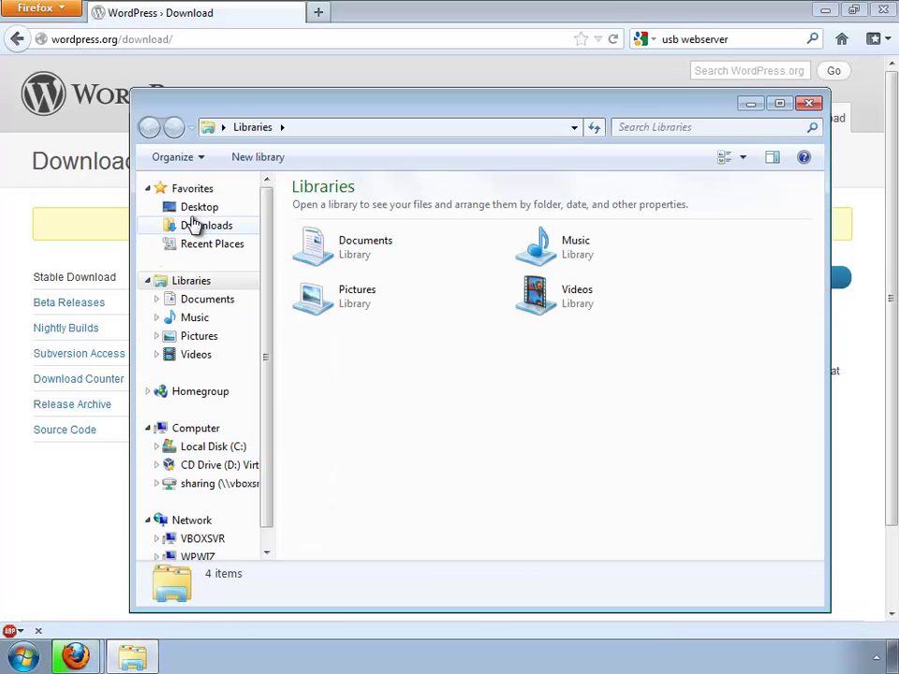
click(202, 229)
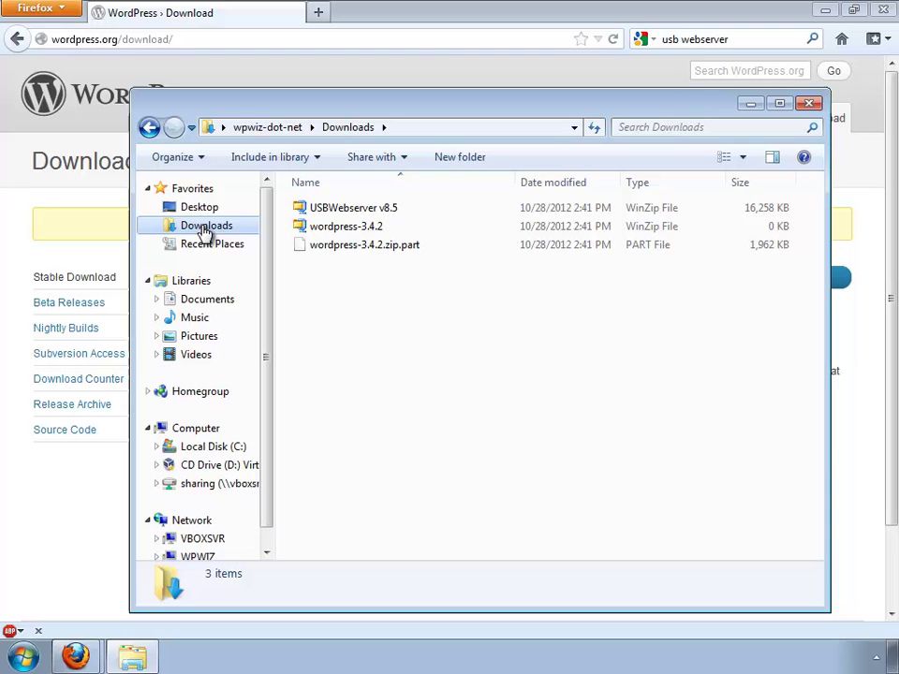
right_click(356, 214)
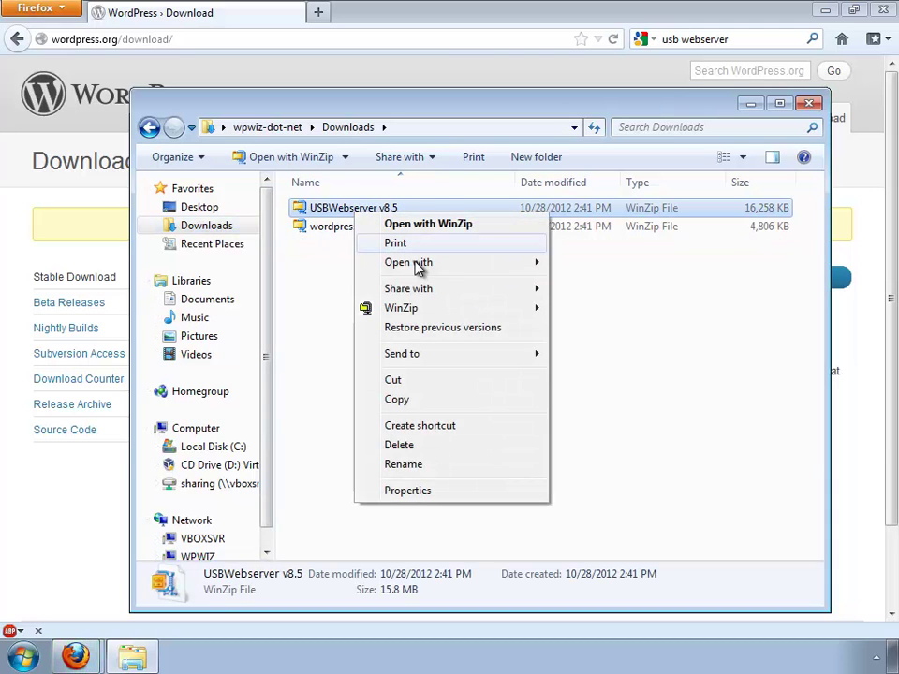
mouse_move(565, 316)
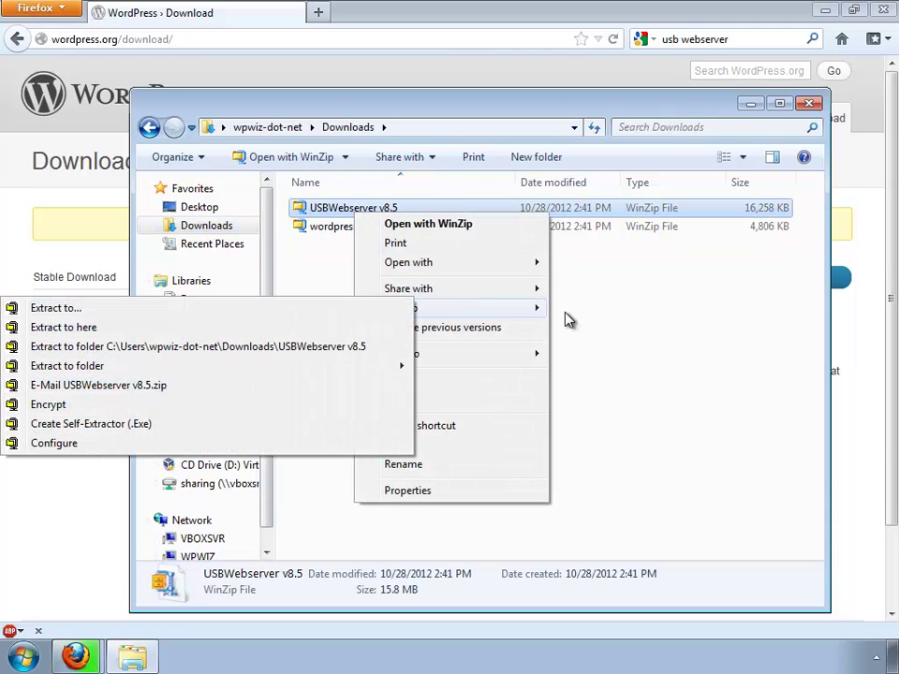
click(200, 348)
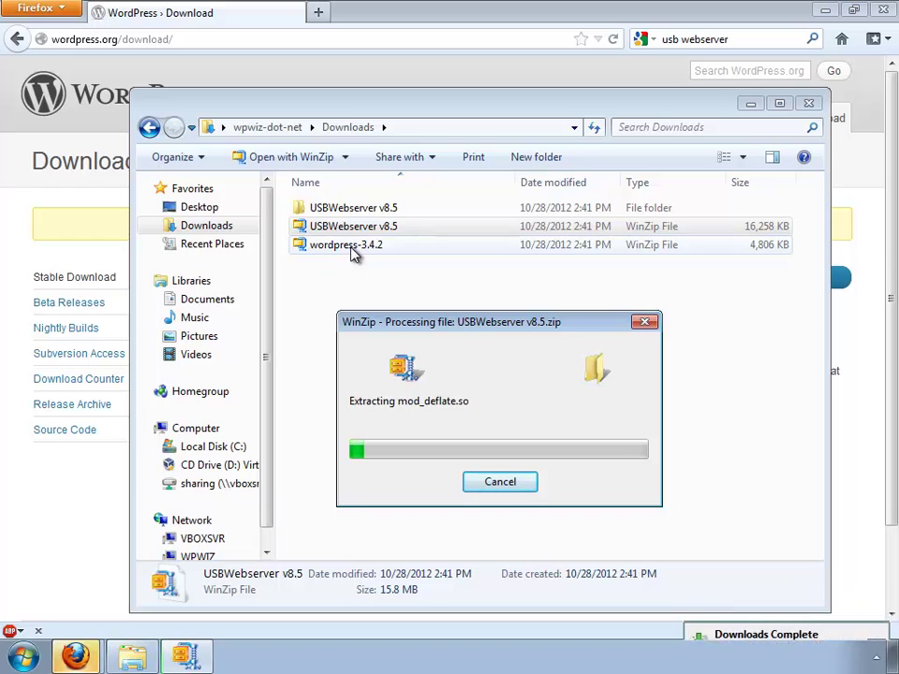
Step: Extract wordpress-3.4.2 into its own folder, close Firefox and bring the USBWebserver extraction progress forward
right_click(345, 253)
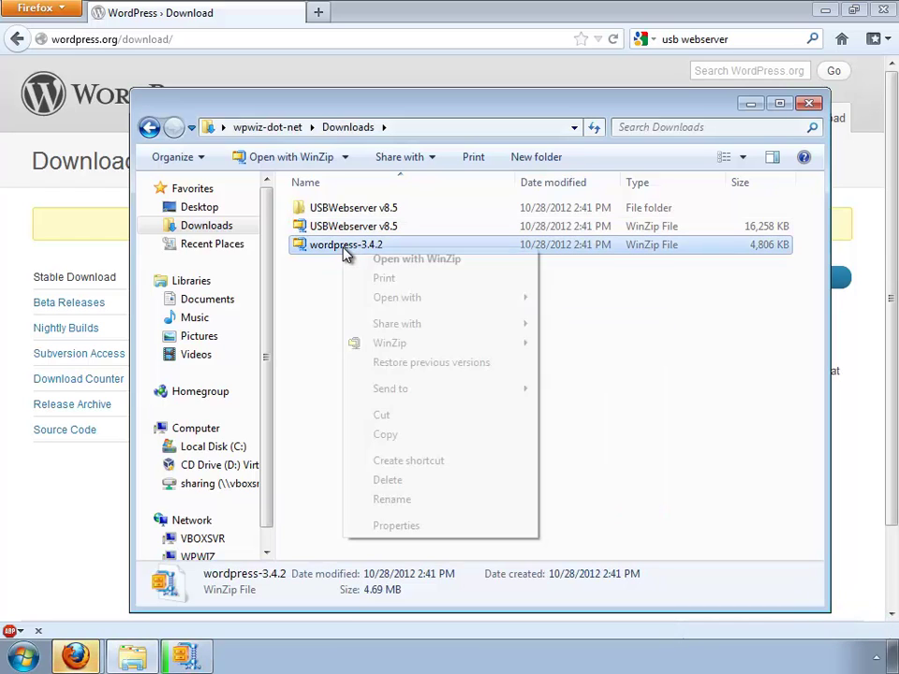
mouse_move(426, 344)
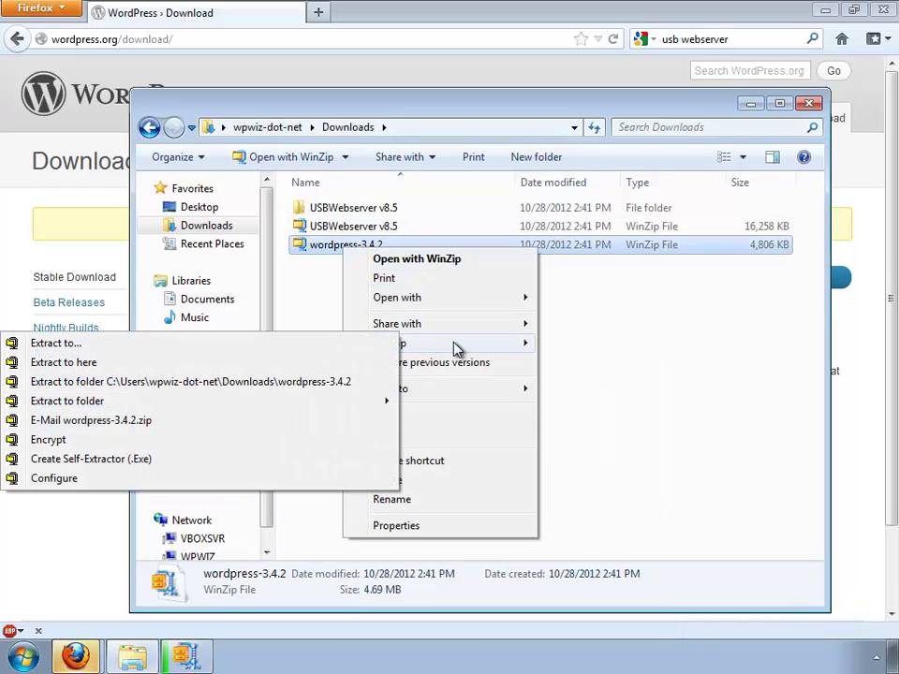
click(318, 382)
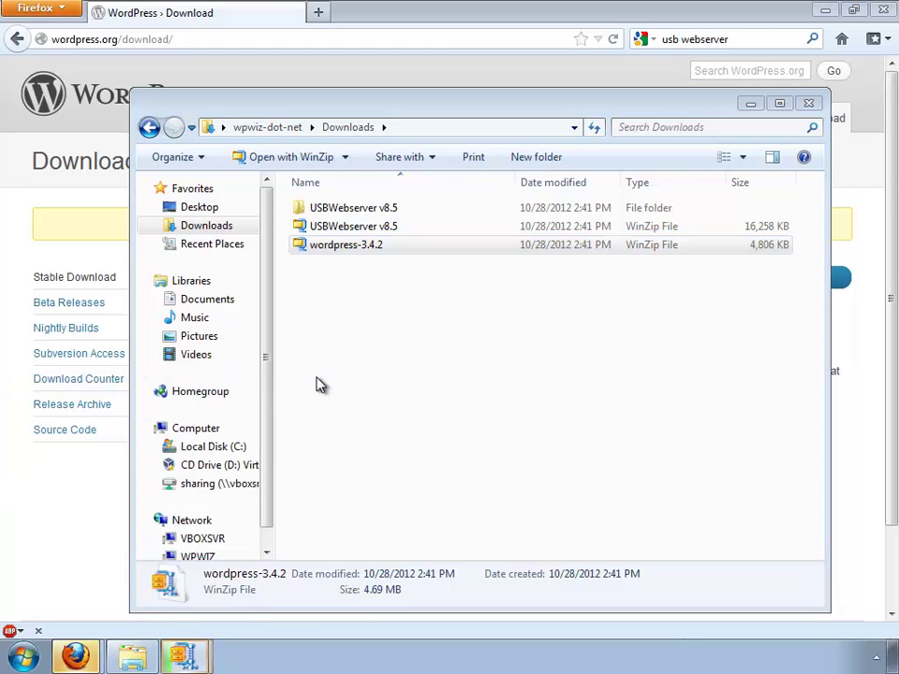
click(880, 12)
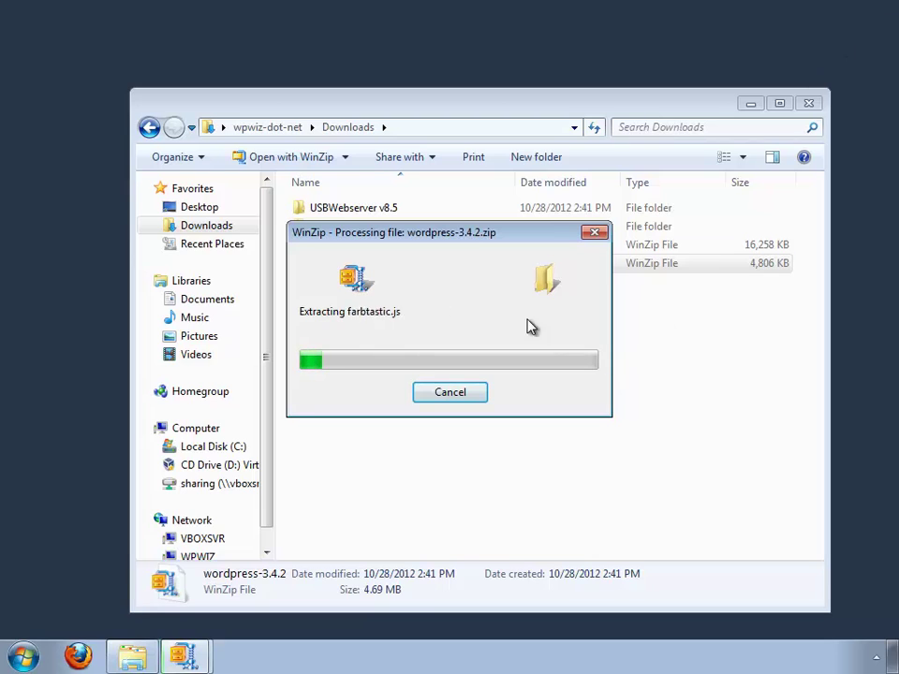
drag(507, 240, 726, 422)
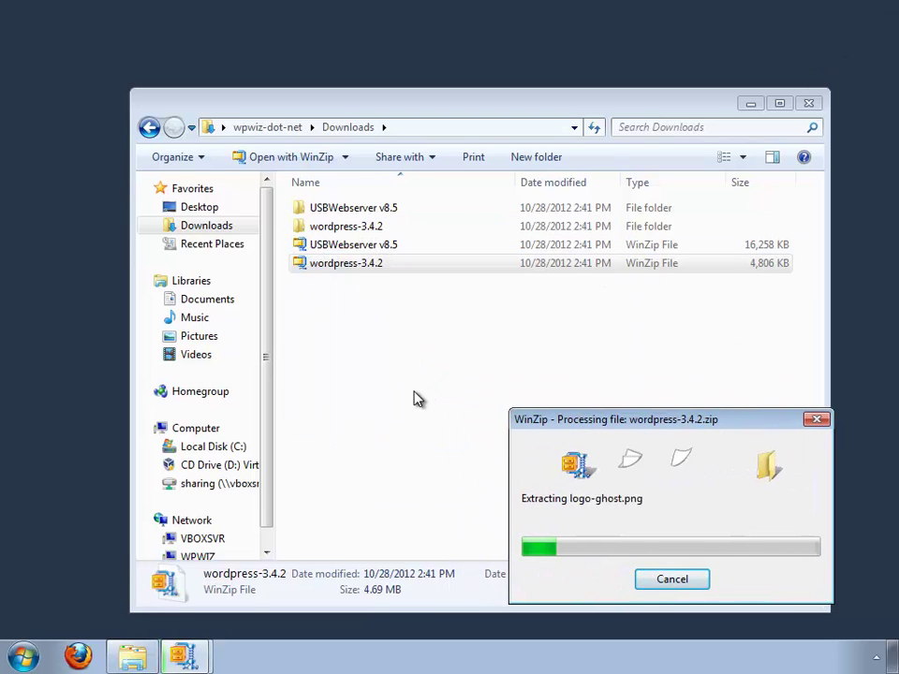
click(190, 658)
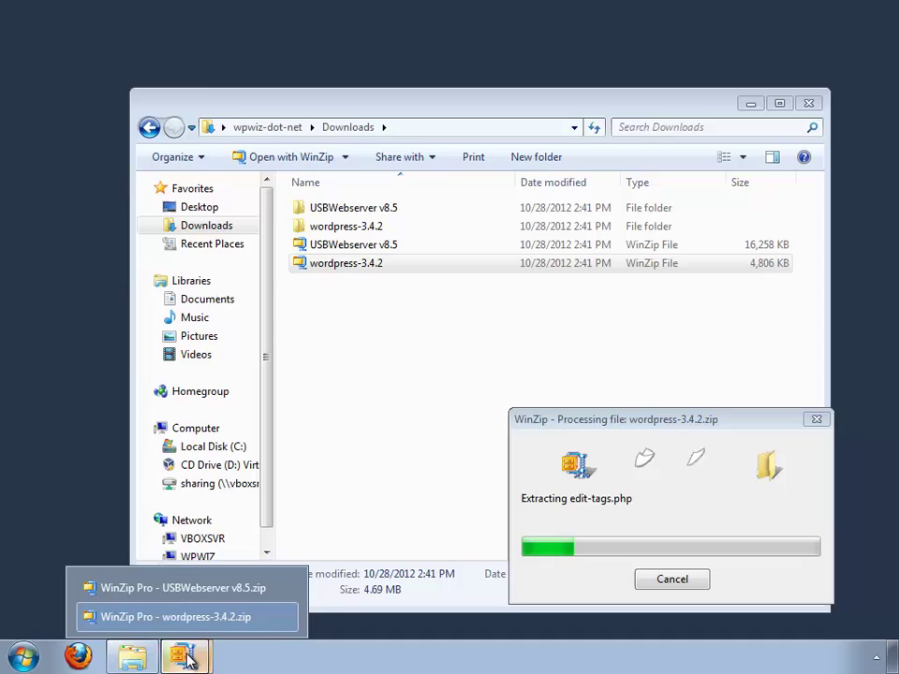
click(222, 596)
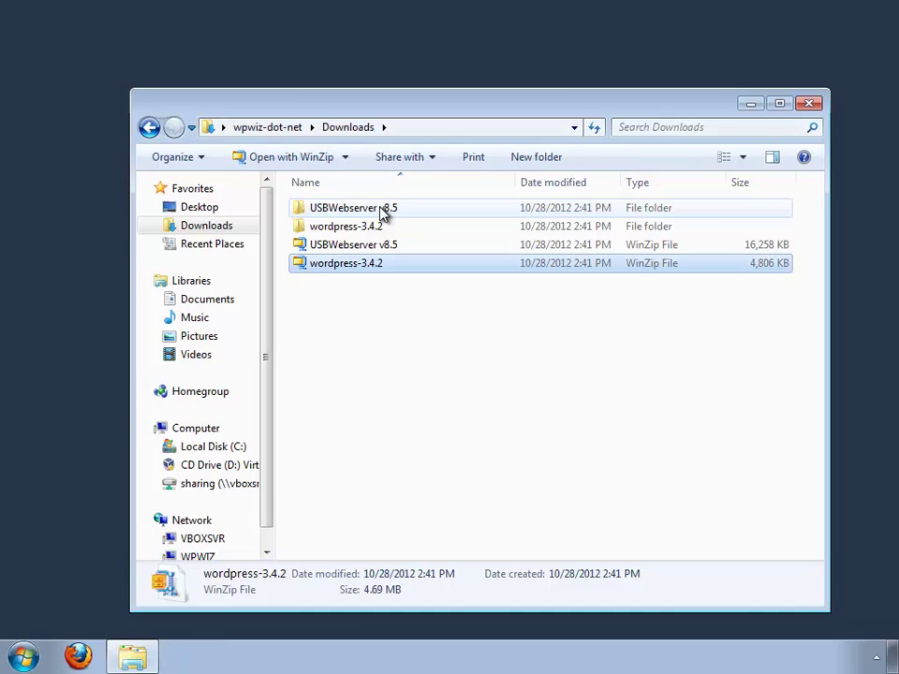
Step: Move the 8.5 folder from USBWebserver v8.5\USBWebserver v8.5 onto the Desktop
double_click(381, 211)
double_click(367, 213)
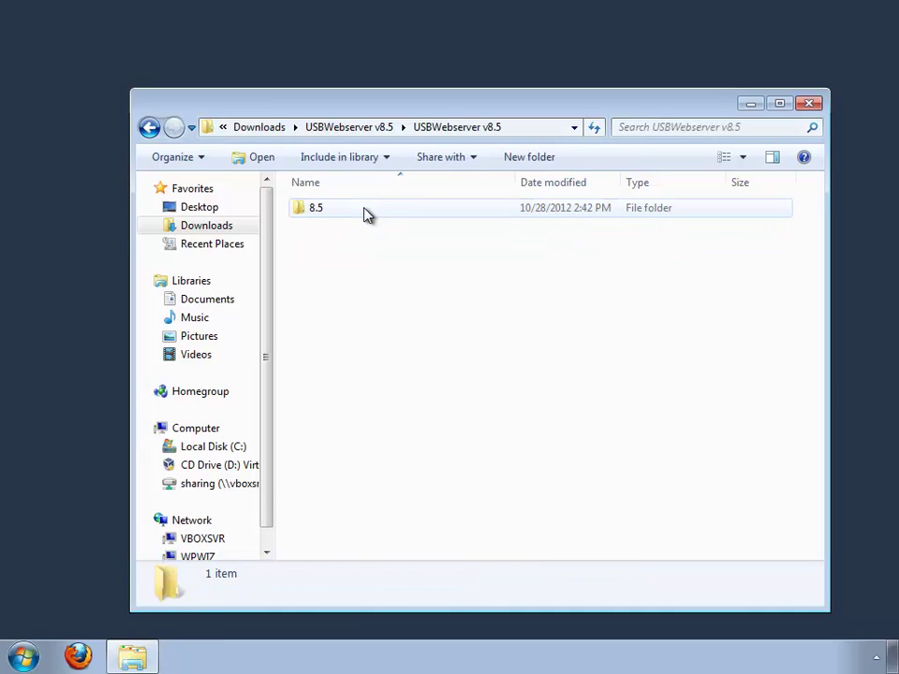
double_click(318, 210)
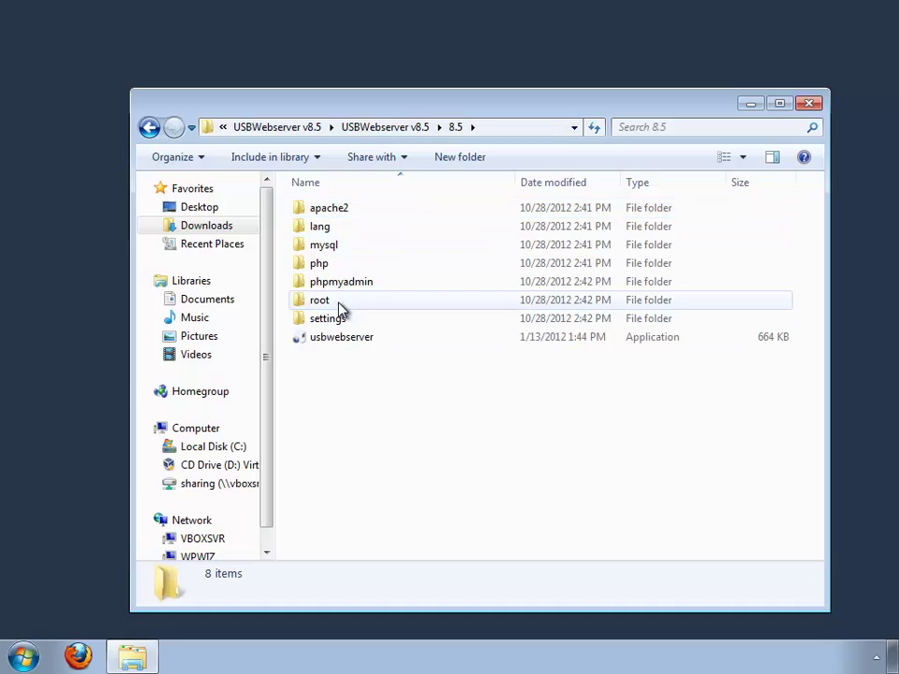
key(BackSpace)
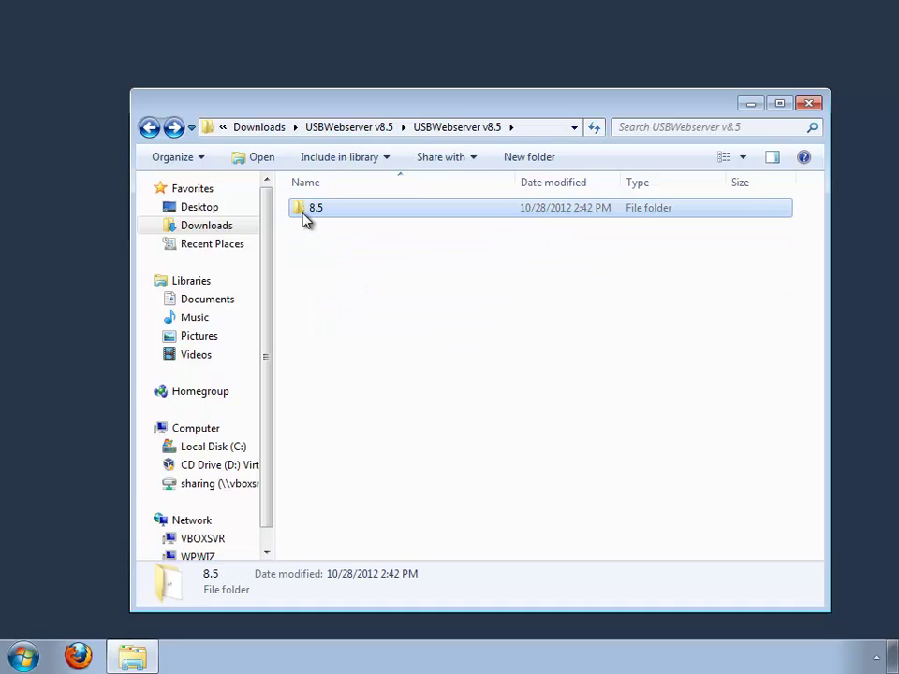
drag(309, 218, 199, 207)
click(199, 206)
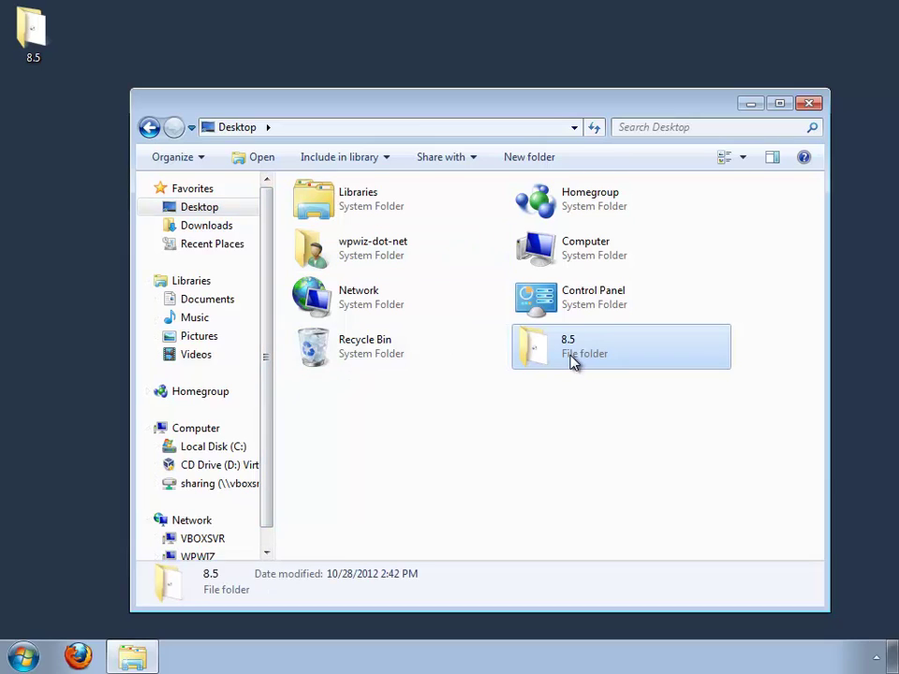
Step: Rename the 8.5 folder to 'webserver' and open it
click(572, 359)
text(webserver)
key(Return)
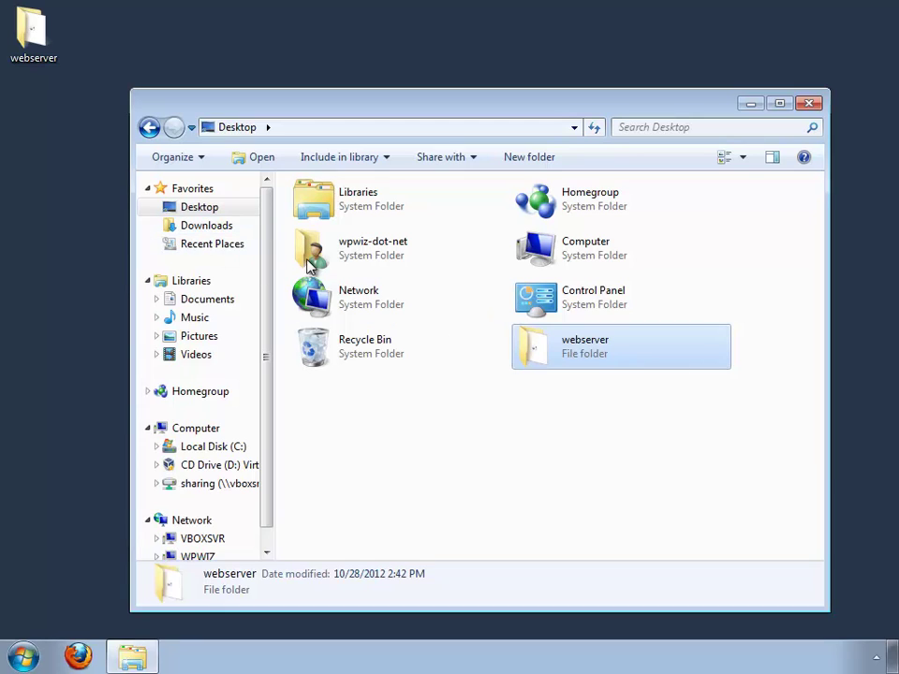
double_click(609, 365)
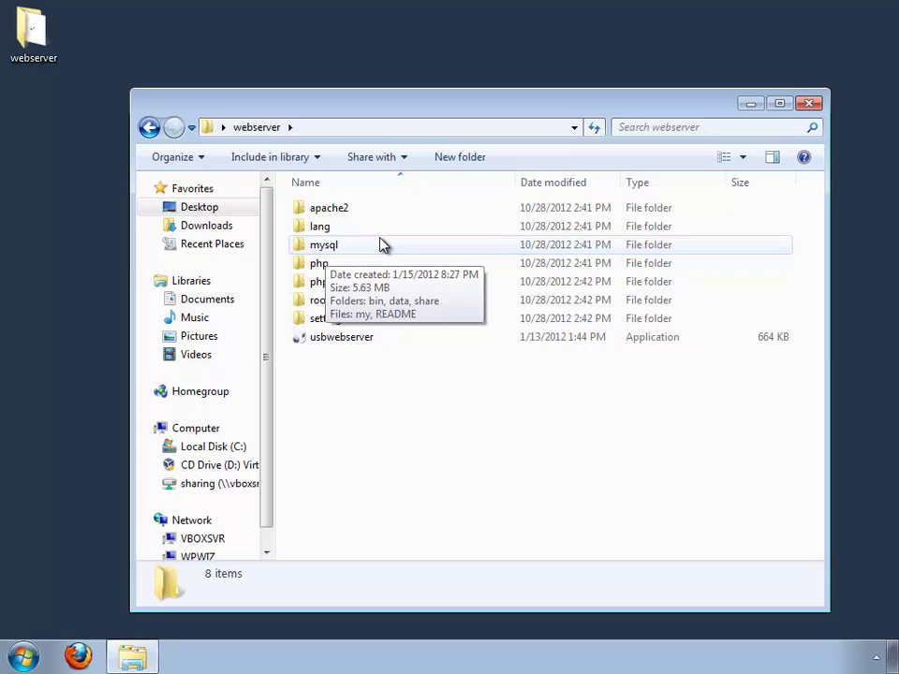
click(315, 266)
click(339, 432)
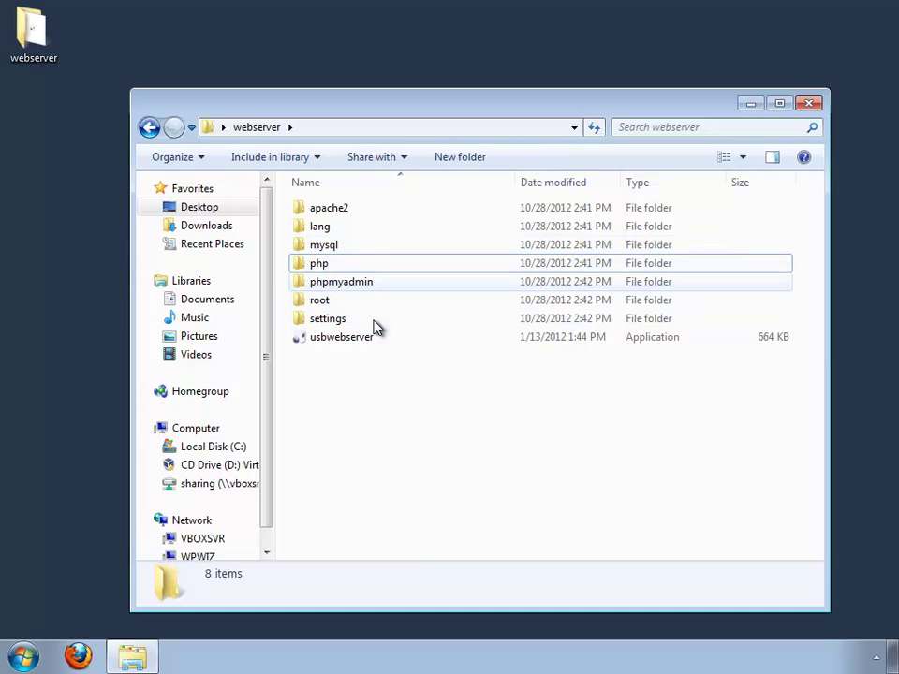
Step: Launch usbwebserver.exe, allow it through the security warning, and reposition its control panel
mouse_move(366, 294)
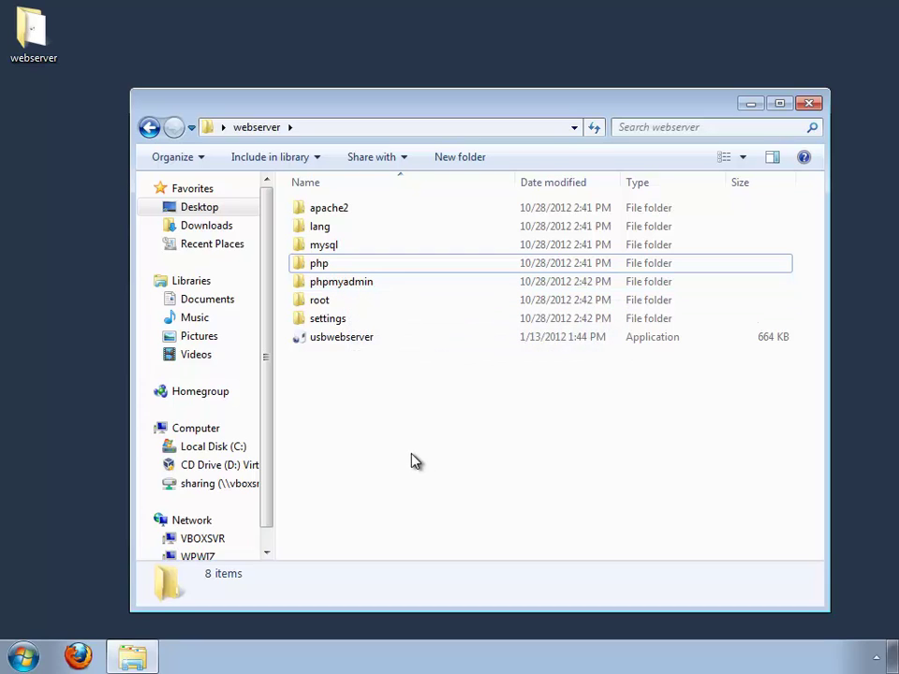
double_click(349, 338)
click(501, 344)
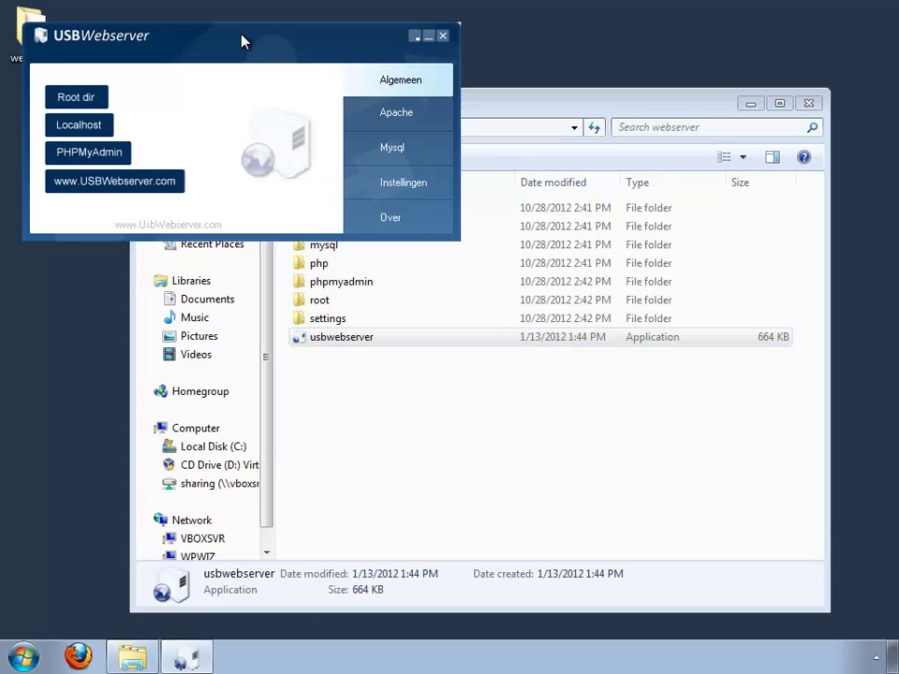
drag(241, 41, 514, 372)
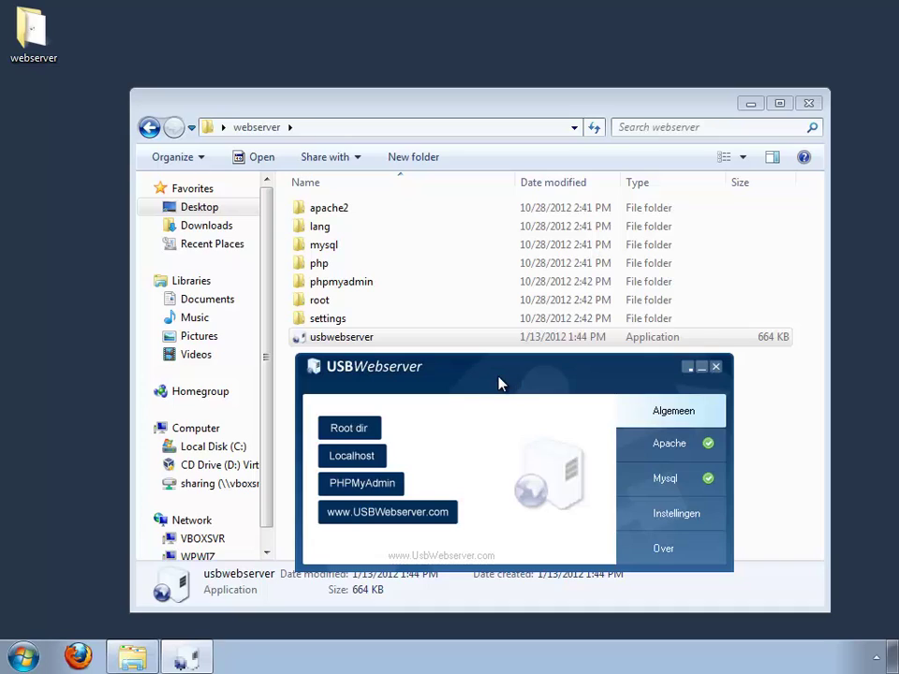
click(350, 459)
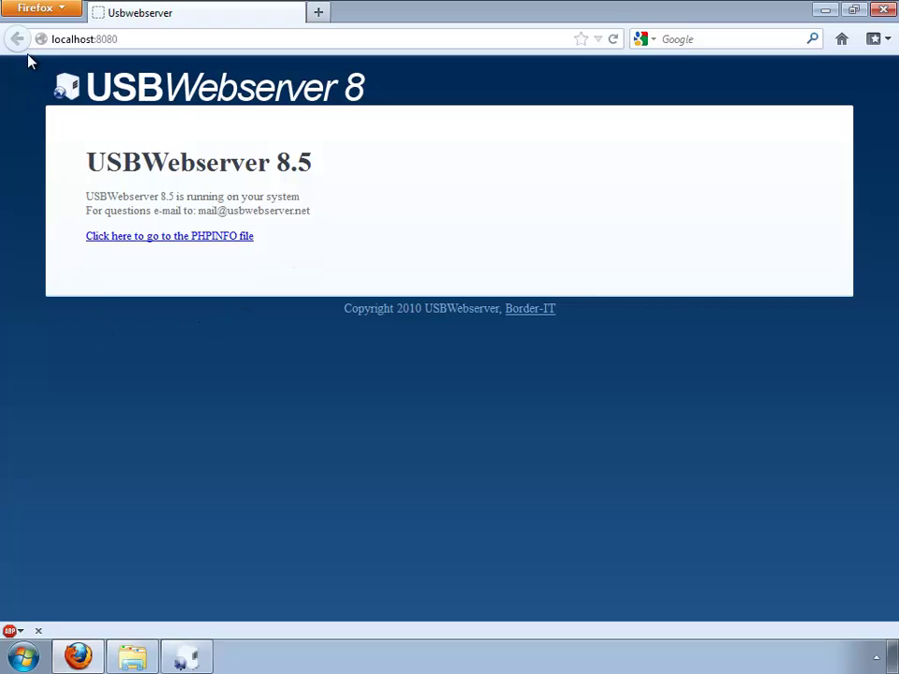
drag(145, 40, 26, 38)
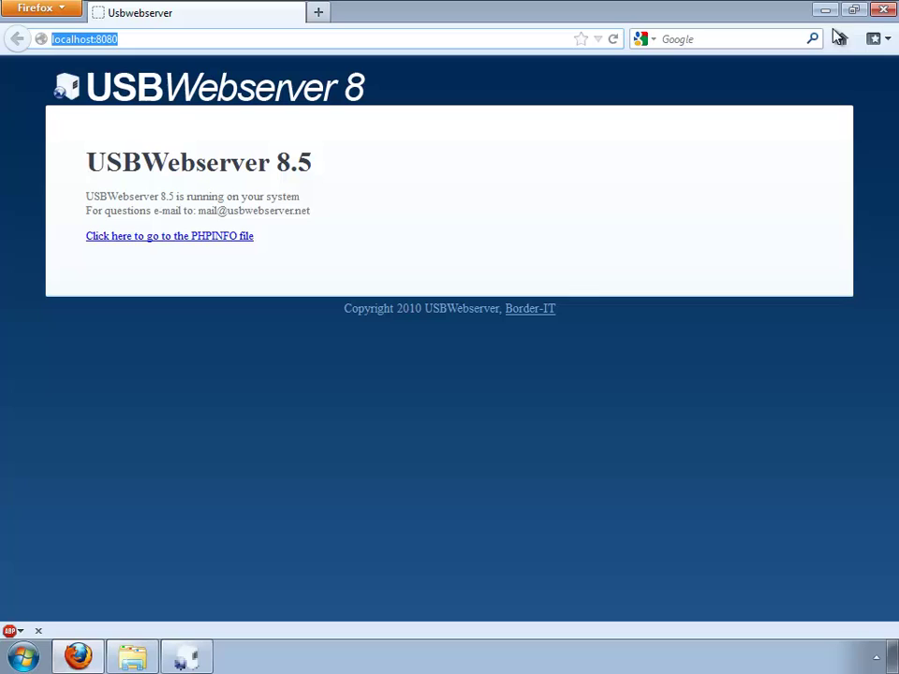
click(882, 12)
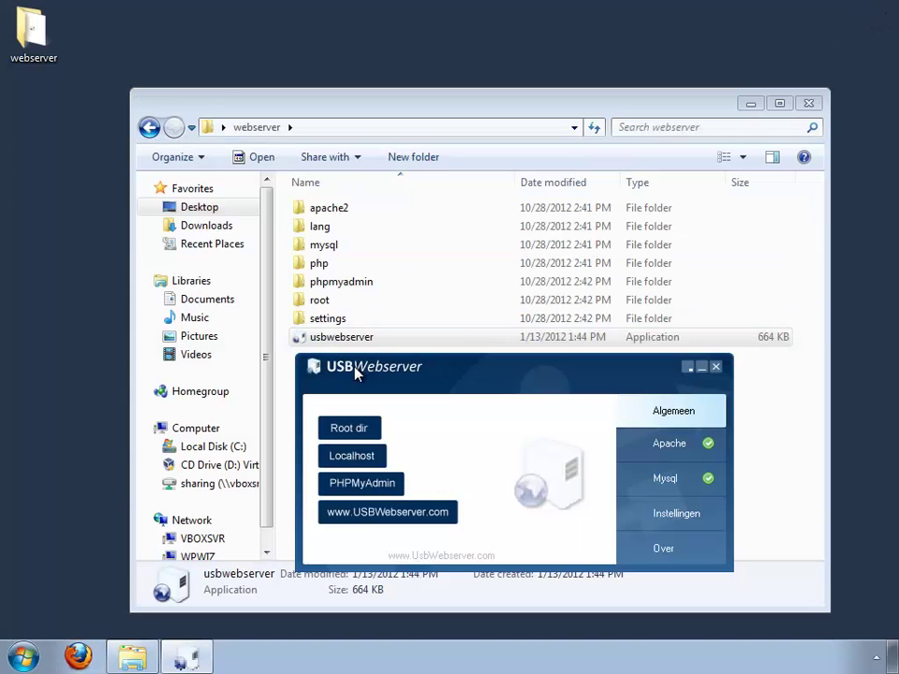
Step: Rearrange the server panel and Explorer window, then open the webserver's root folder
drag(499, 380, 634, 437)
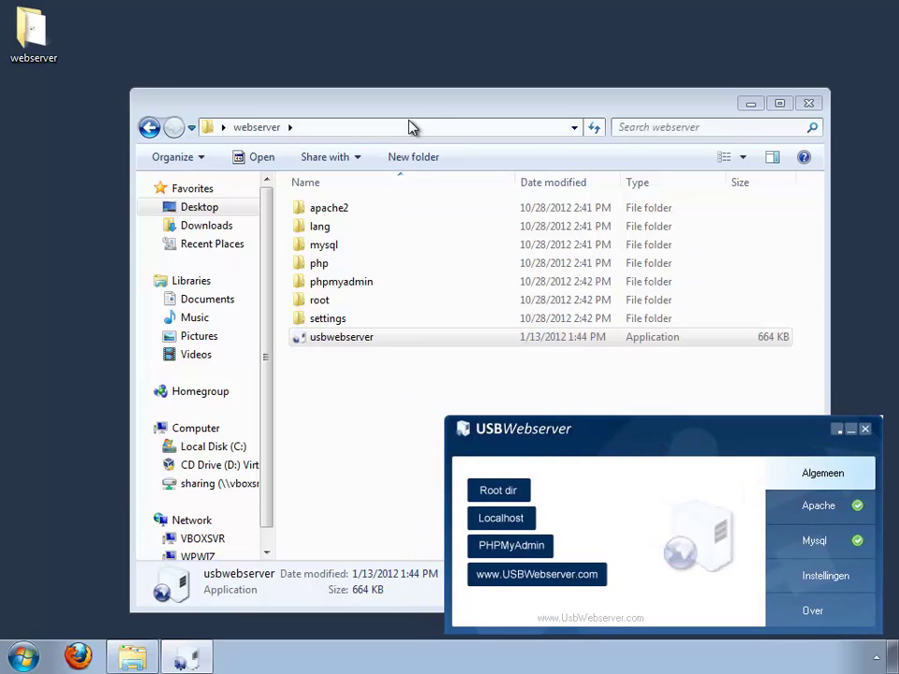
drag(409, 105, 363, 28)
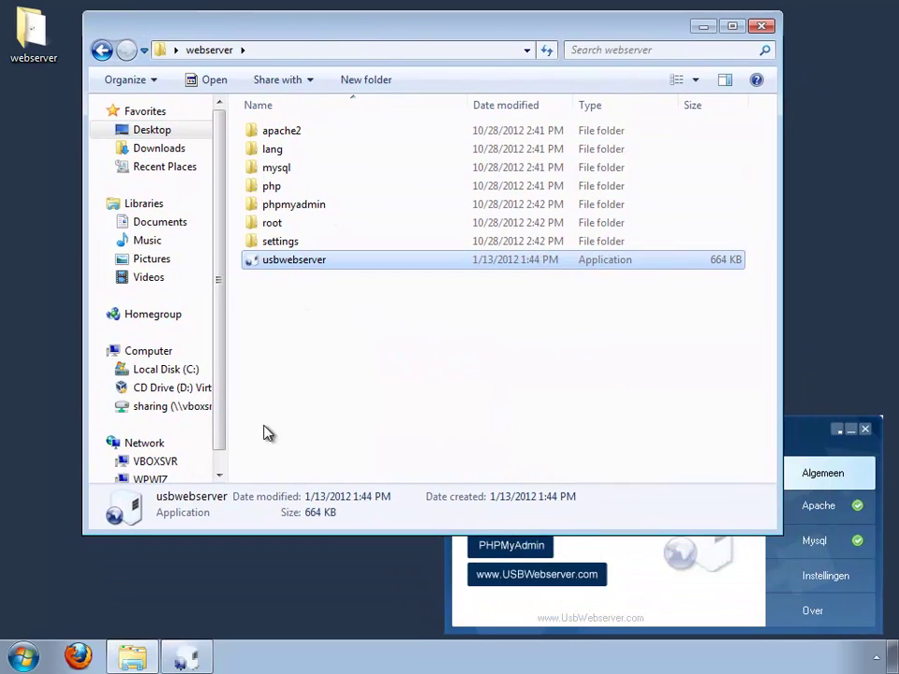
click(248, 309)
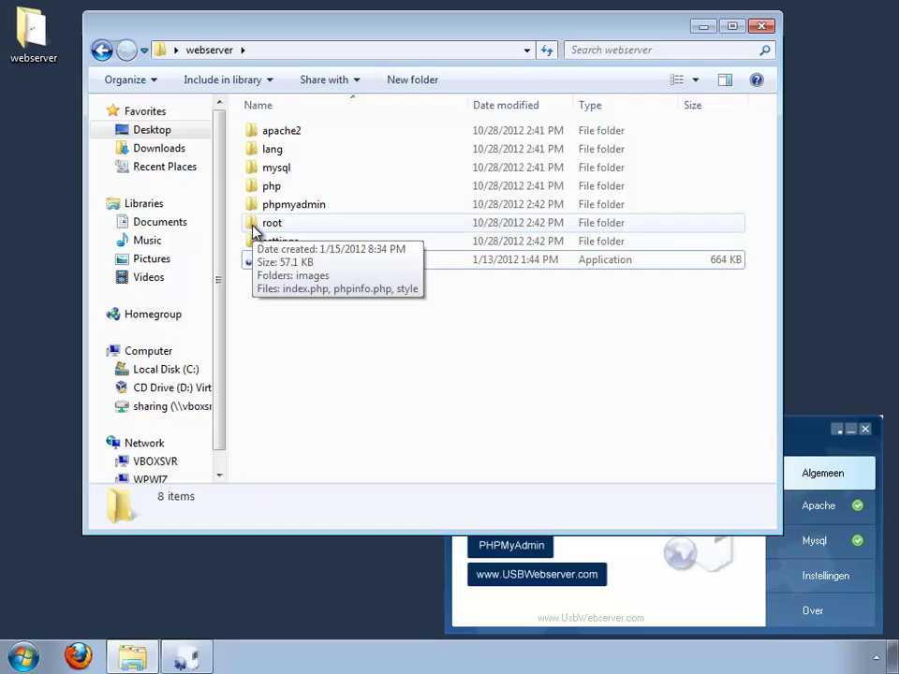
double_click(270, 225)
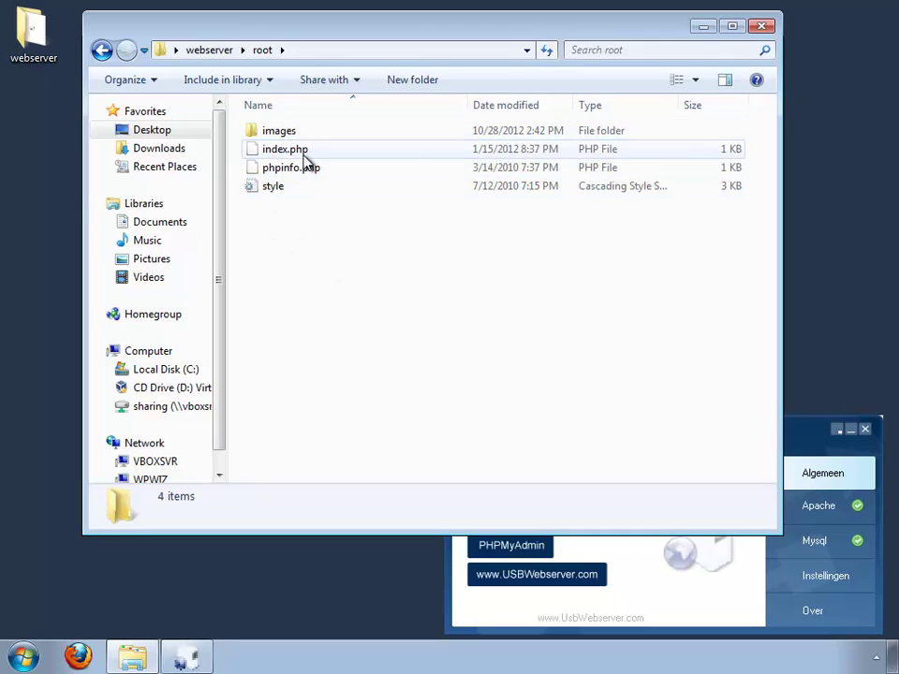
Step: Create a new folder named 'wordpress' in root and open it
right_click(345, 250)
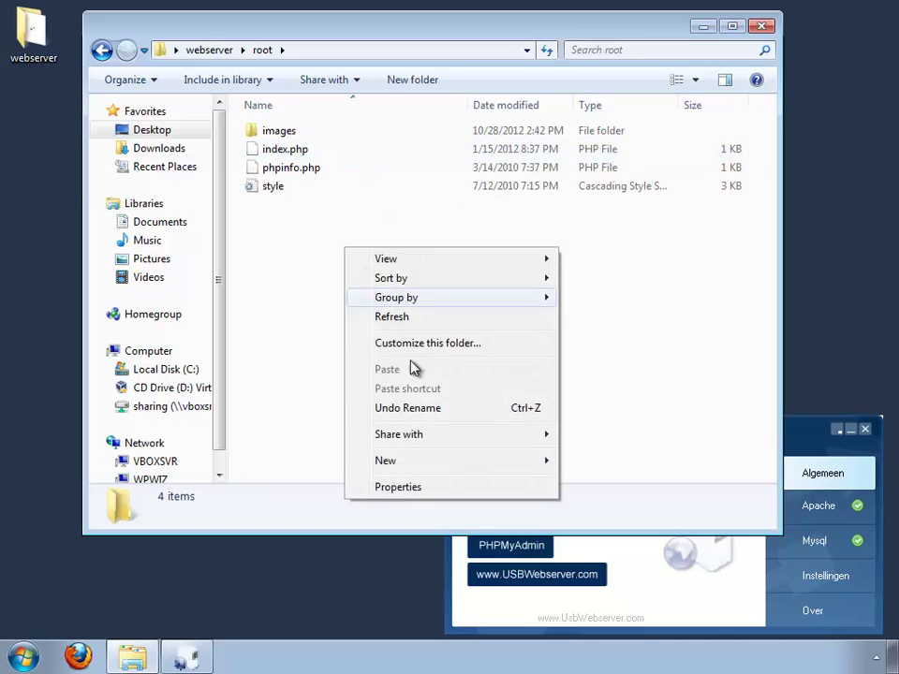
mouse_move(427, 462)
click(610, 462)
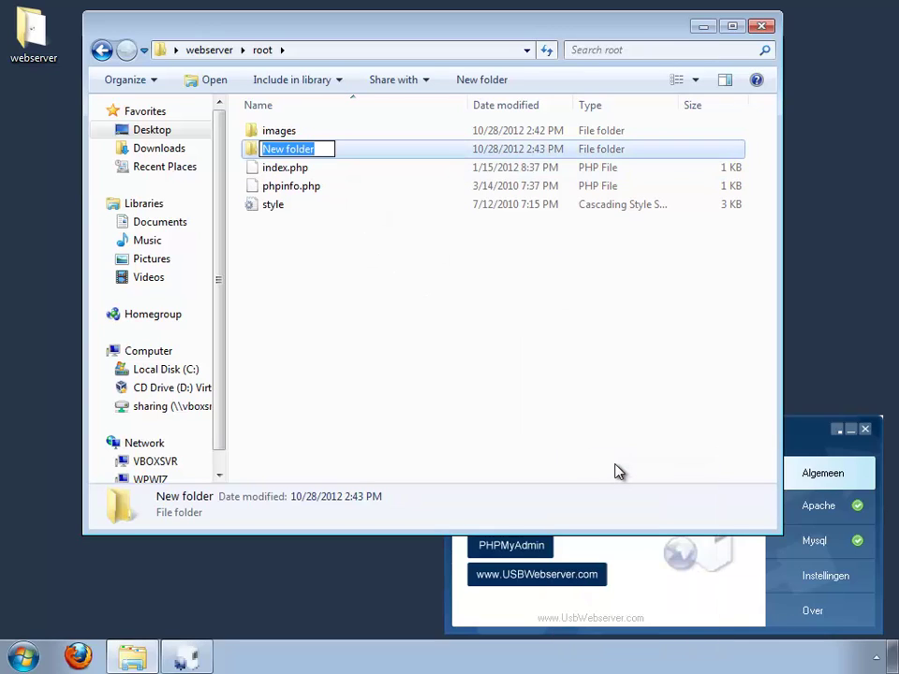
text(wordpress)
key(Return)
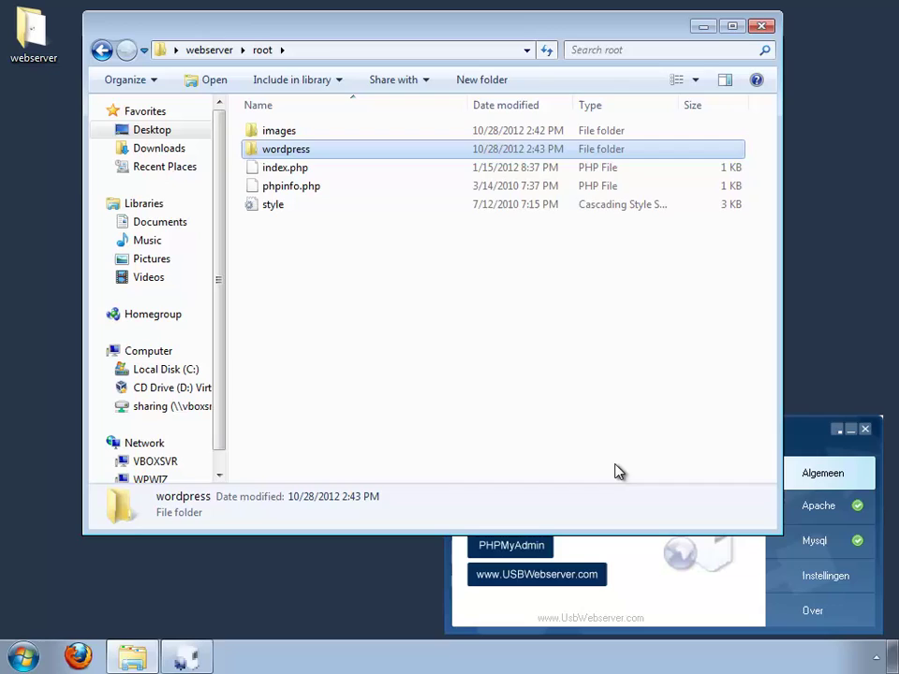
key(Return)
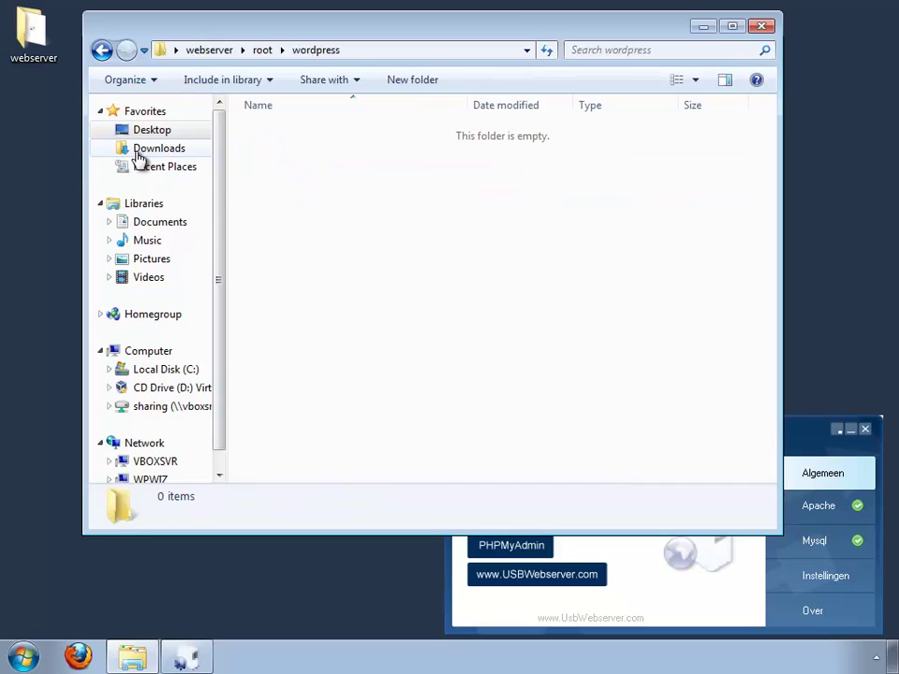
Step: Select all 20 WordPress 3.4.2 files in Downloads\wordpress-3.4.2\wordpress
click(138, 149)
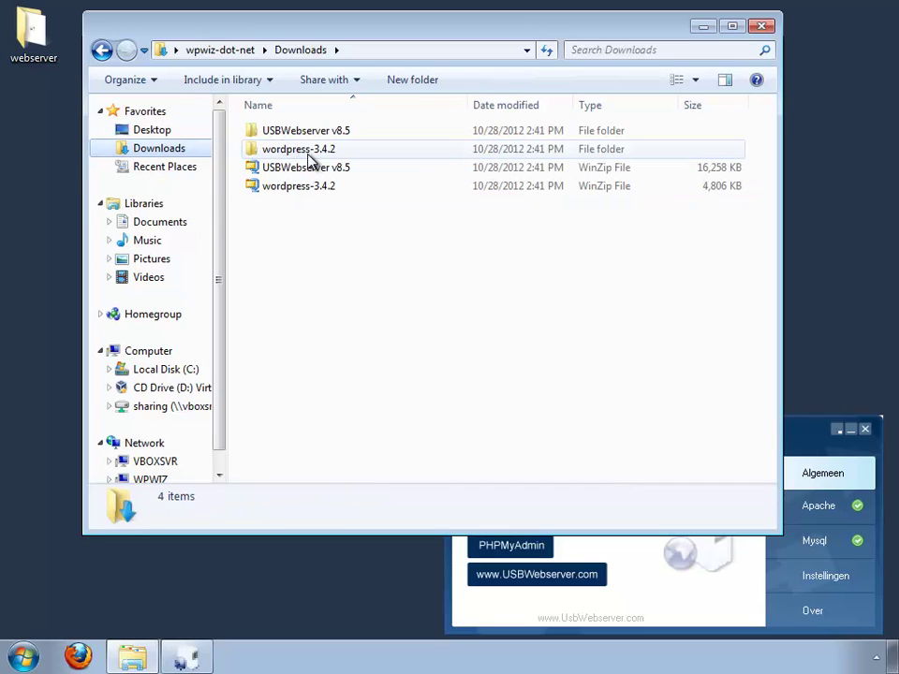
double_click(308, 153)
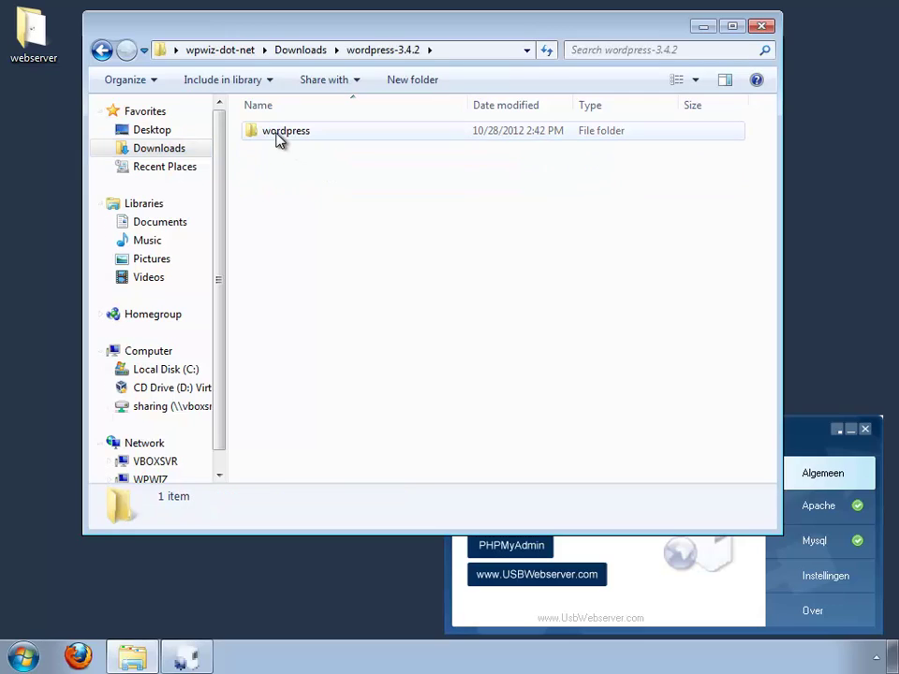
double_click(277, 136)
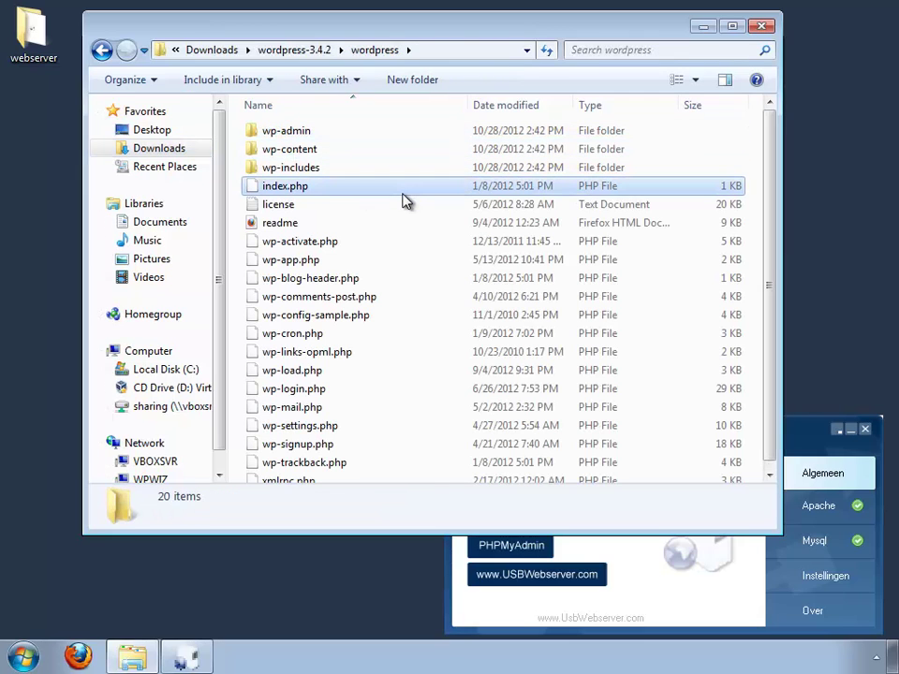
click(403, 194)
key(ctrl+a)
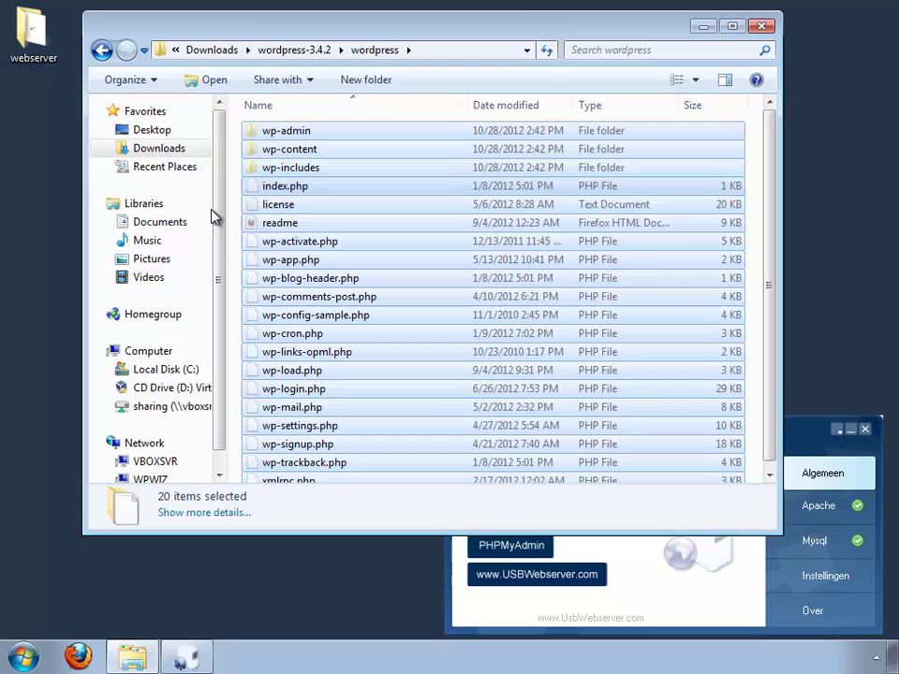
Step: Paste the WordPress files into Desktop\webserver\root\wordpress
click(155, 133)
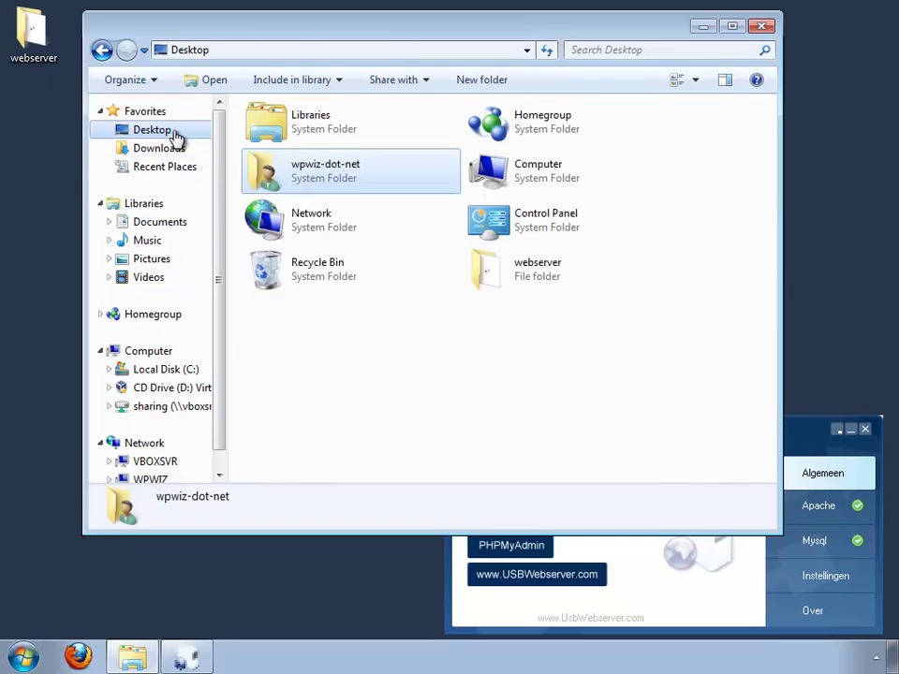
double_click(551, 274)
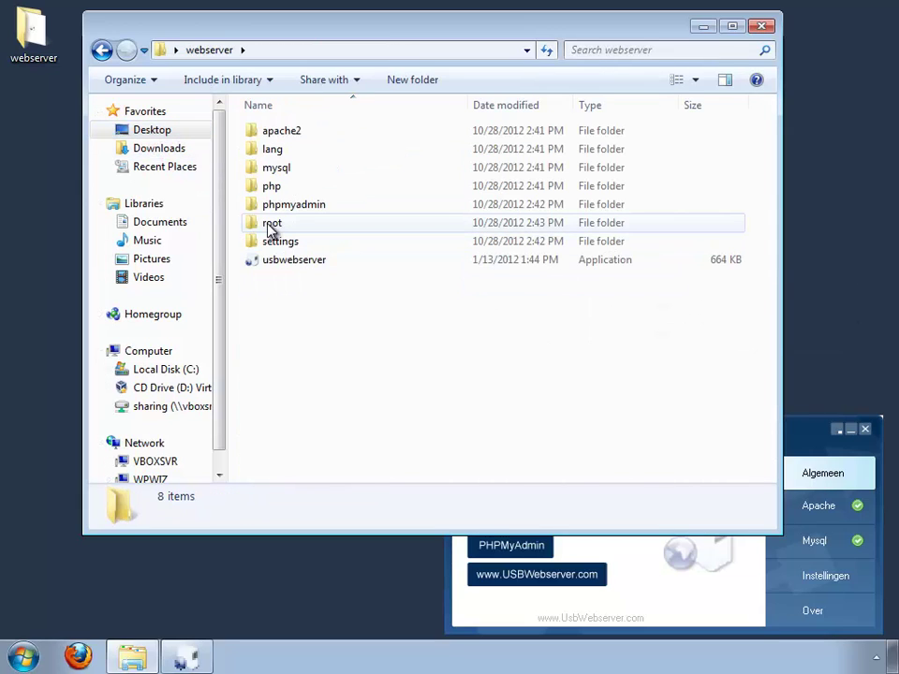
click(272, 227)
double_click(271, 226)
double_click(291, 148)
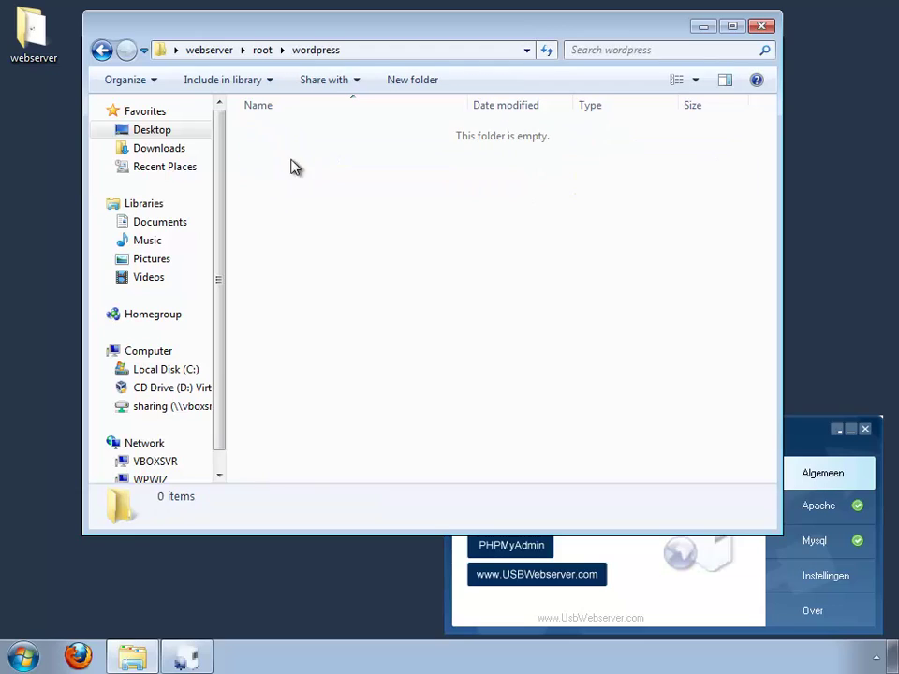
key(ctrl+v)
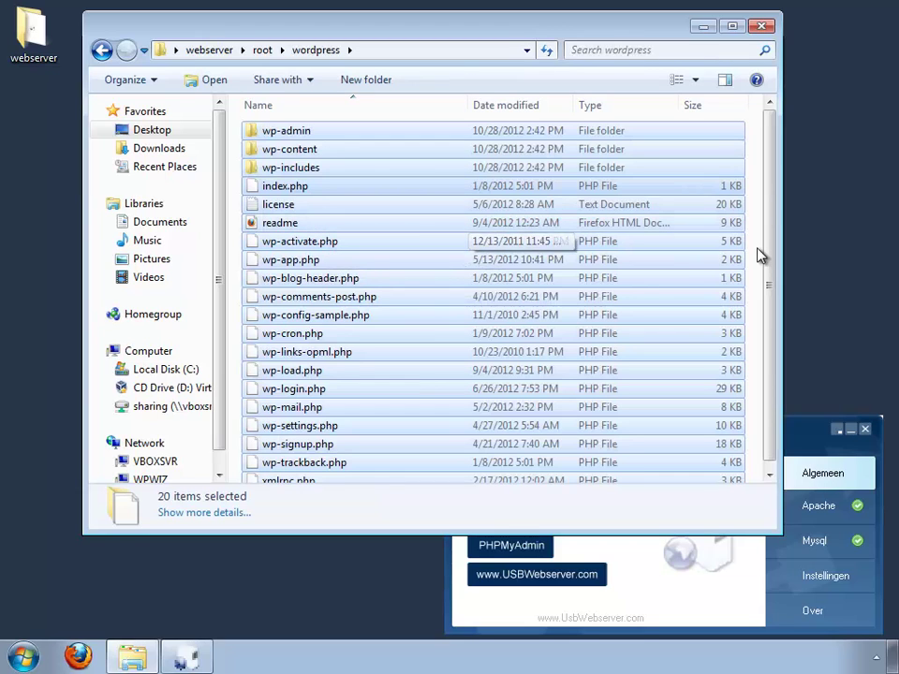
click(405, 588)
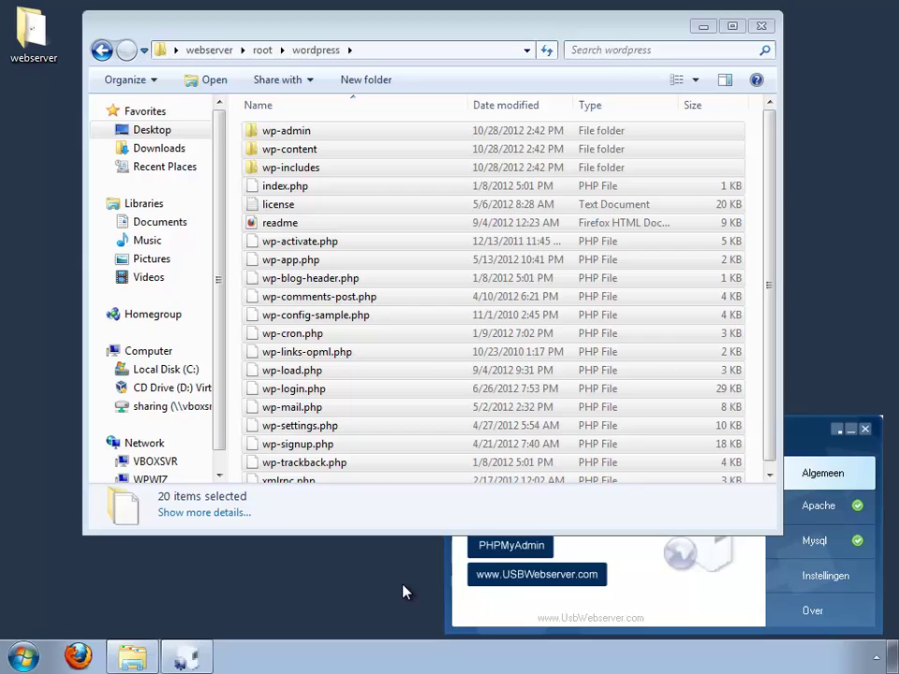
Step: Open localhost:8080/wordpress and begin creating the configuration file, reaching the database form
click(709, 608)
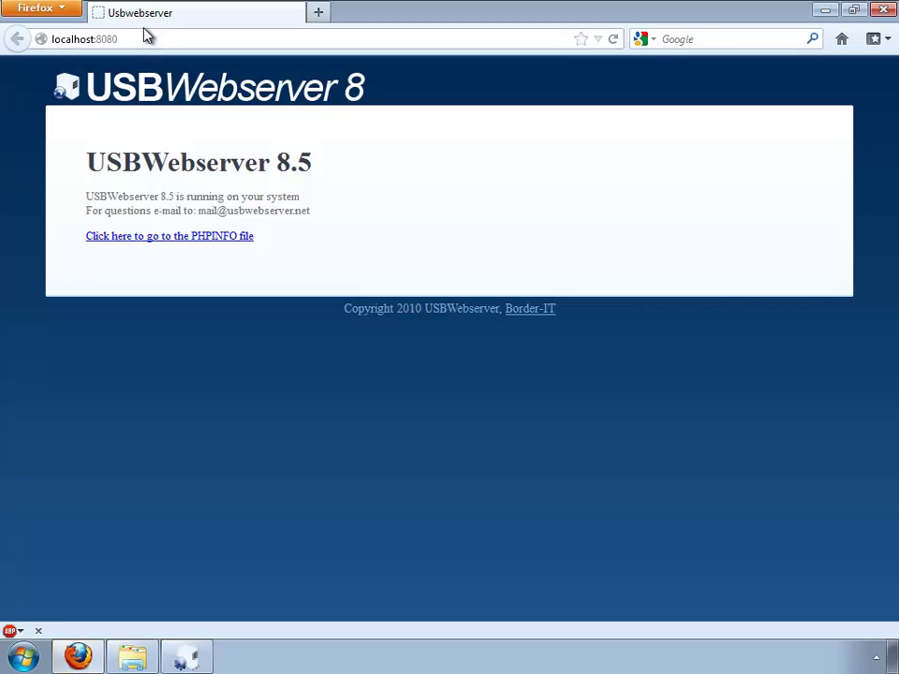
click(145, 38)
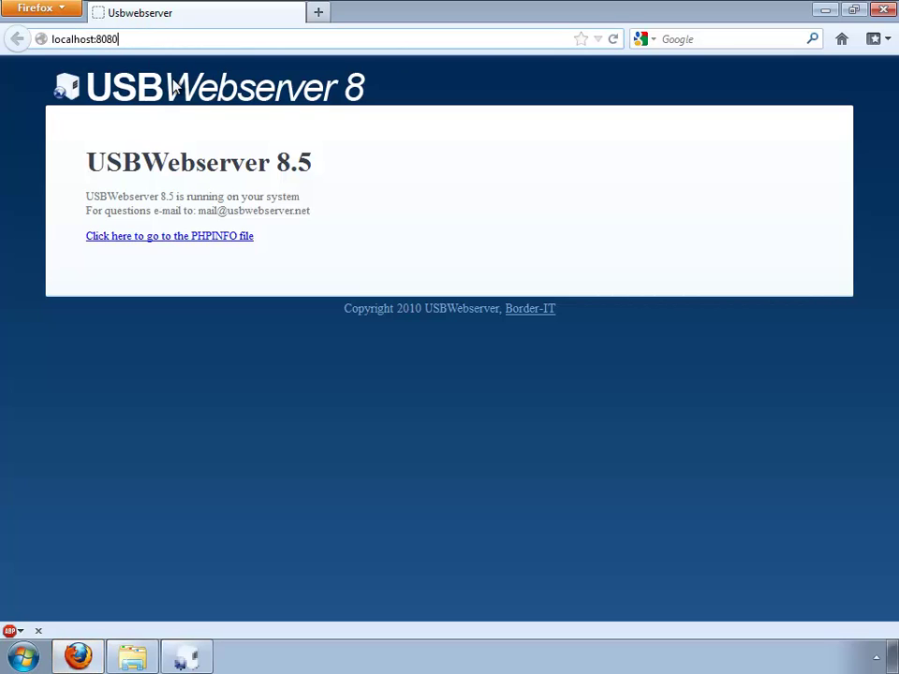
text(/wordpress)
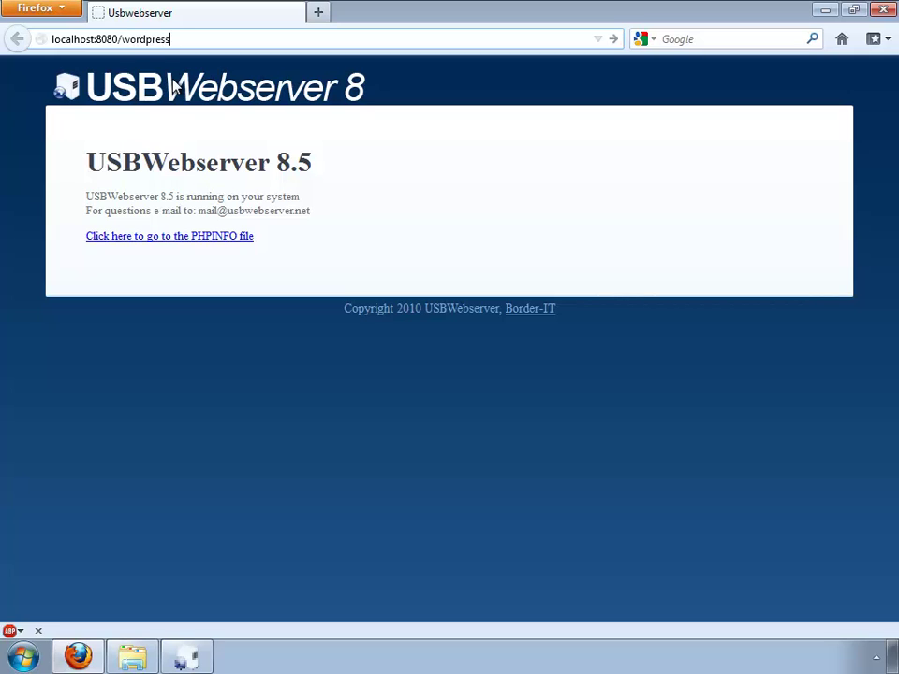
key(Return)
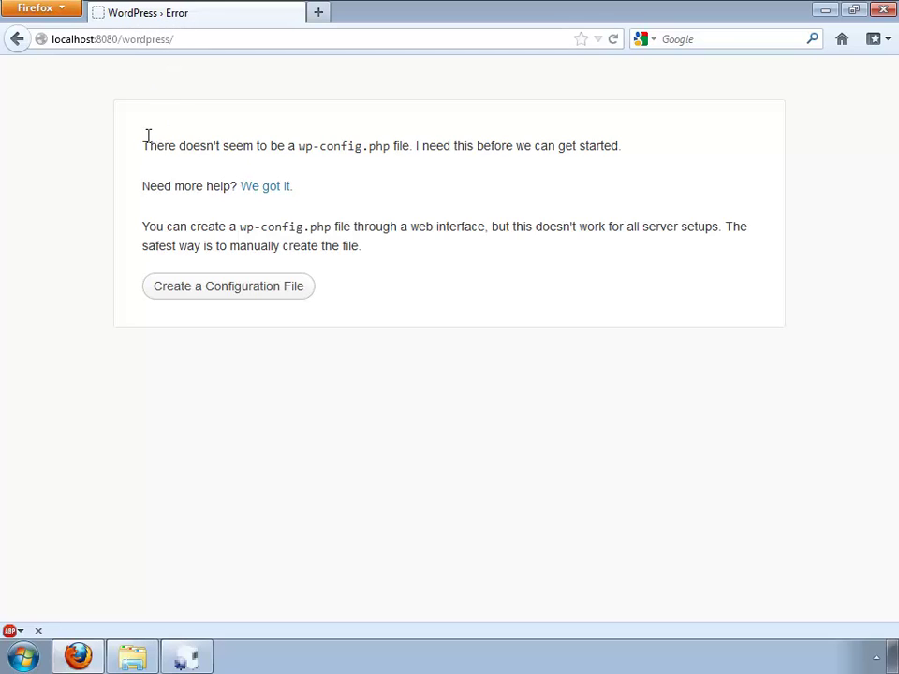
click(218, 292)
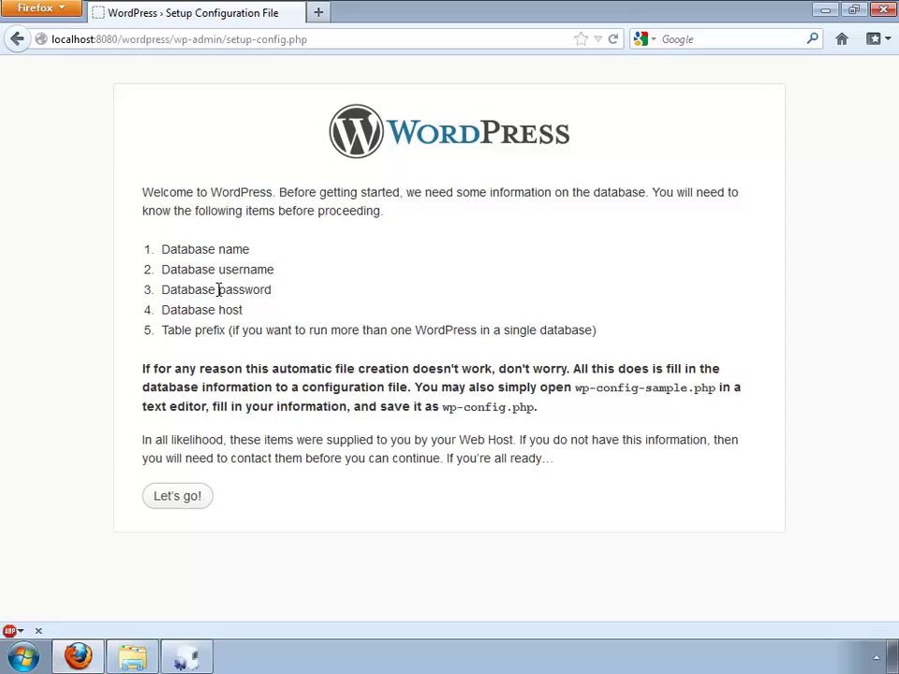
click(177, 497)
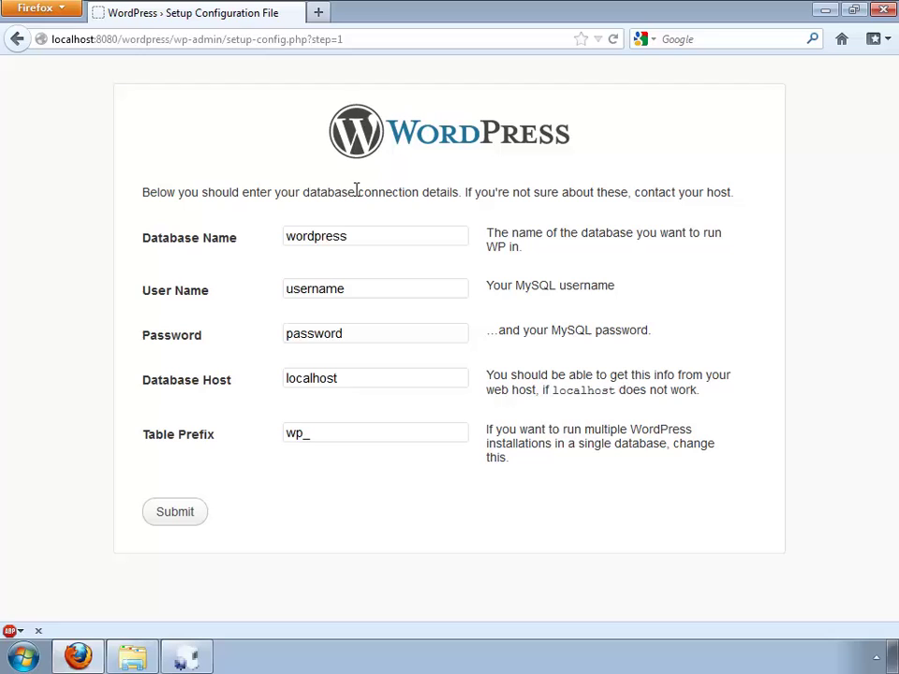
Step: Open phpMyAdmin in a new Firefox tab from the USBWebserver panel
click(182, 657)
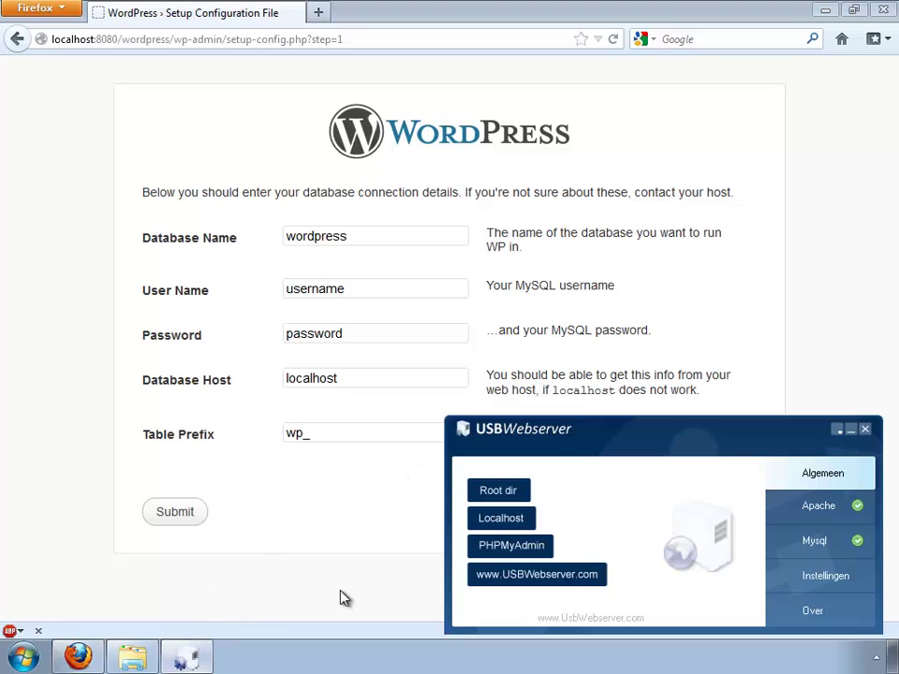
click(511, 546)
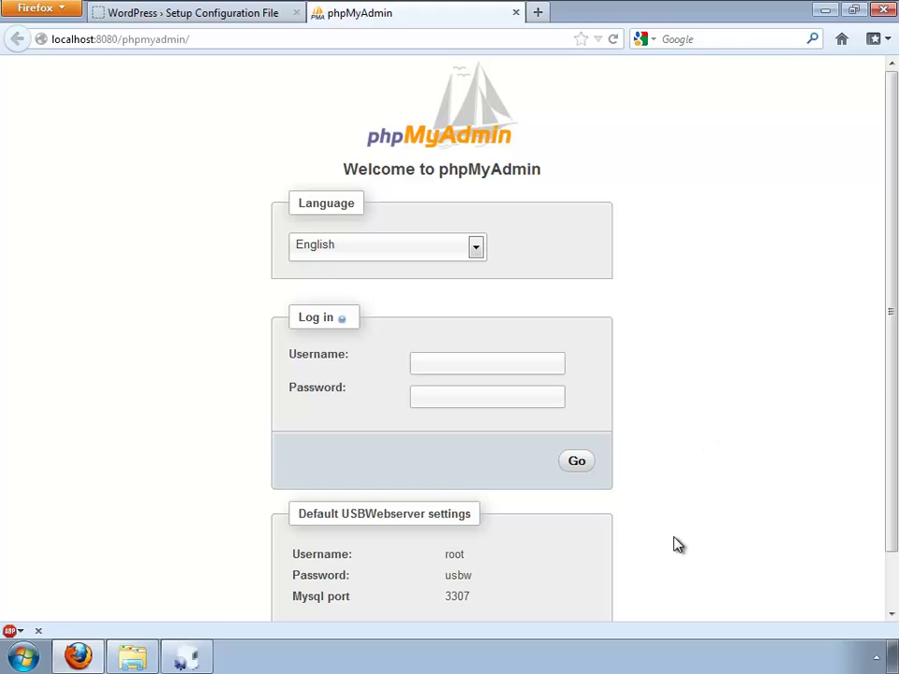
double_click(457, 575)
shift+click(293, 552)
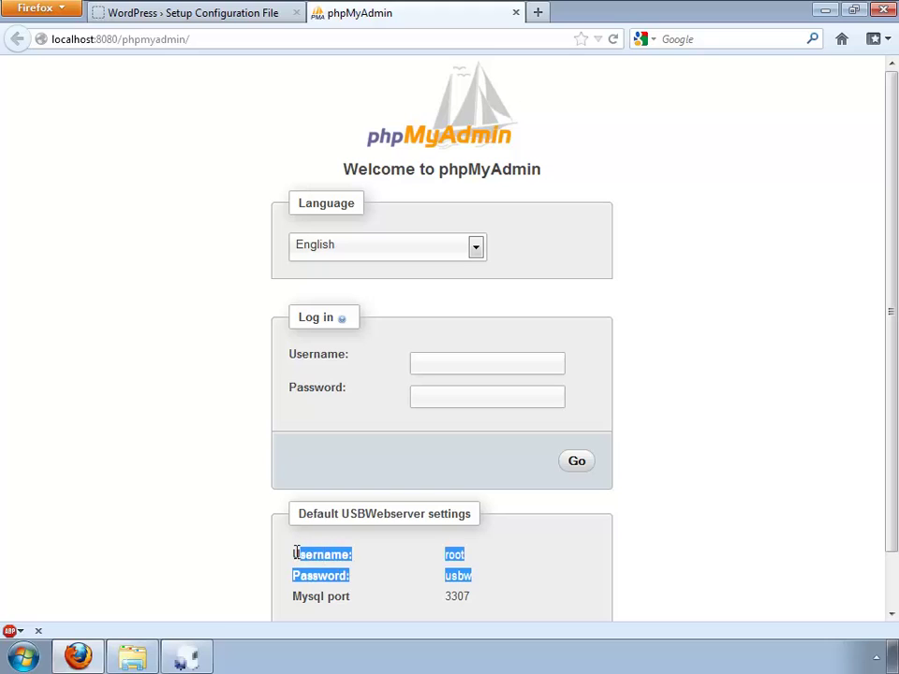
click(482, 586)
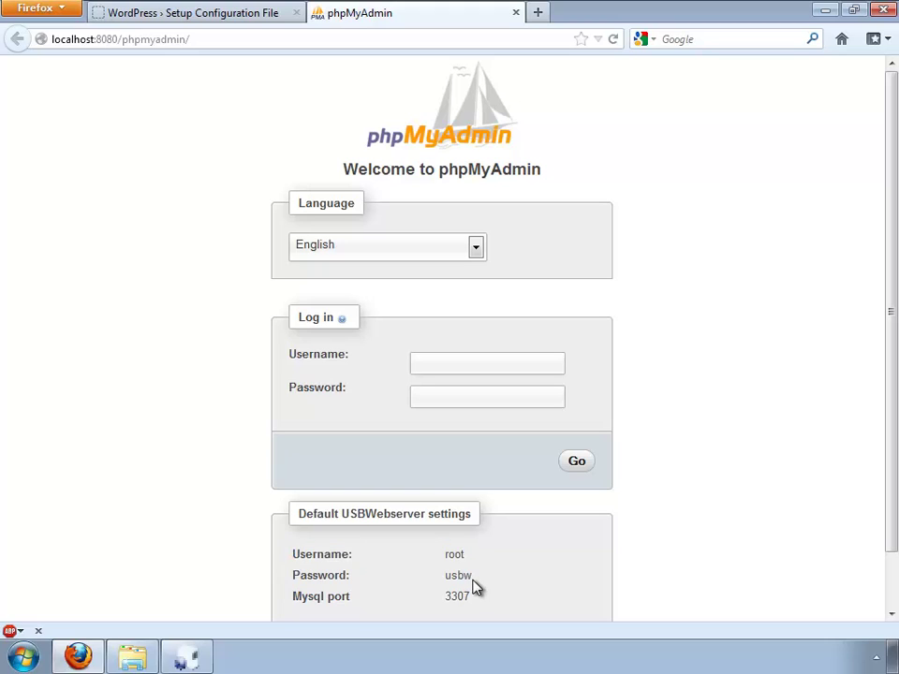
Step: Log in as root with the default USBWebserver password and open the Privileges overview
click(465, 361)
text(root)
double_click(459, 575)
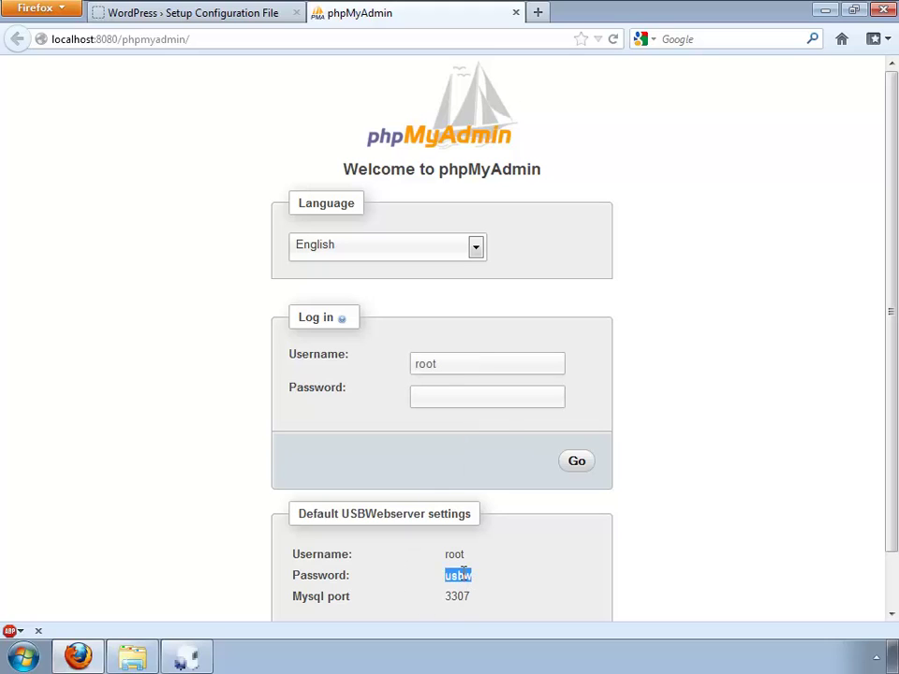
click(503, 396)
text(usbw)
click(582, 463)
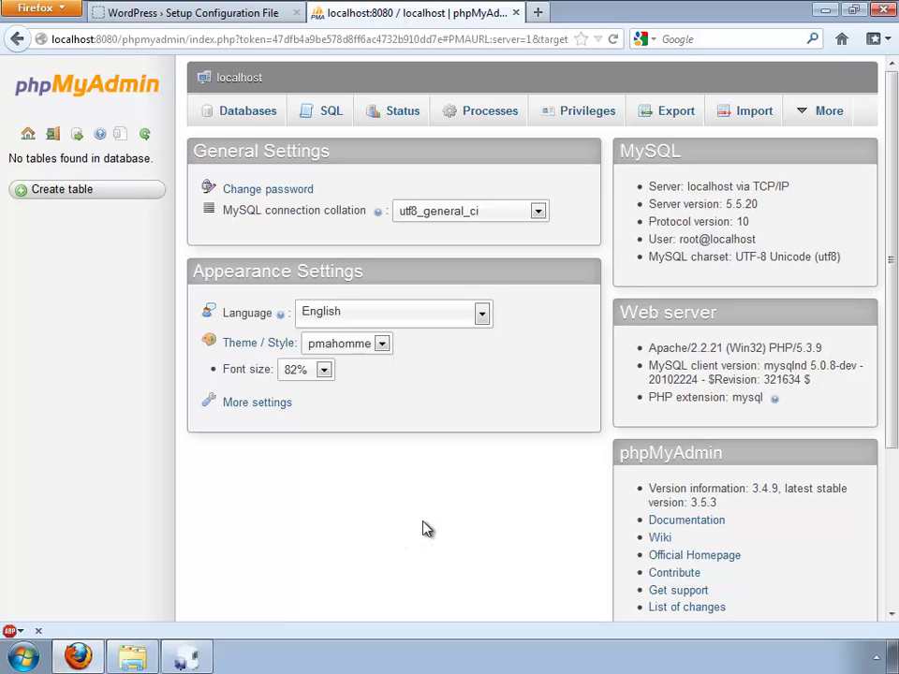
click(587, 113)
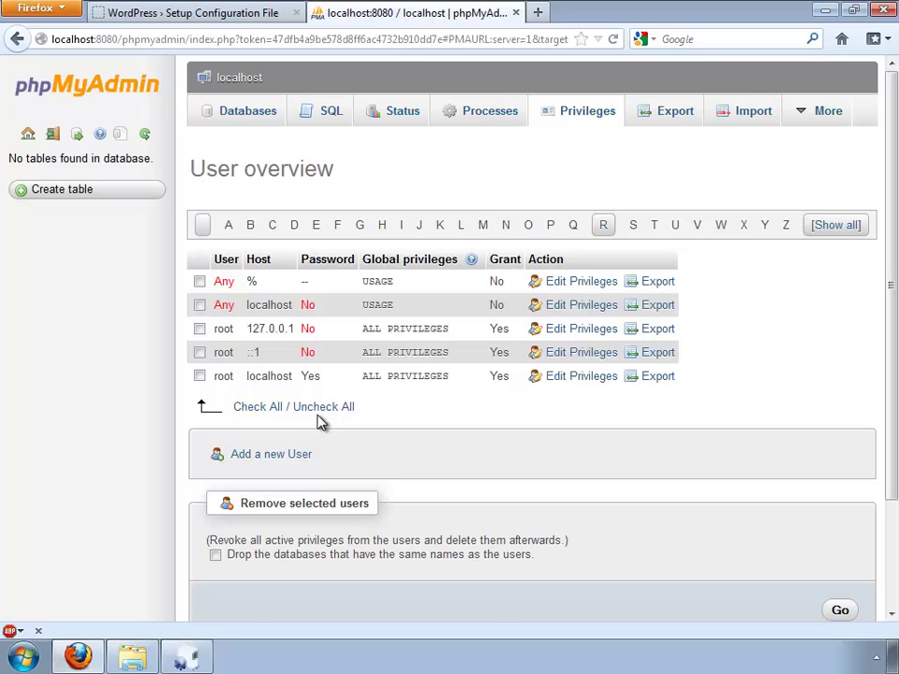
Step: Add a new user 'wordpress' on host localhost and enter its password twice
click(269, 456)
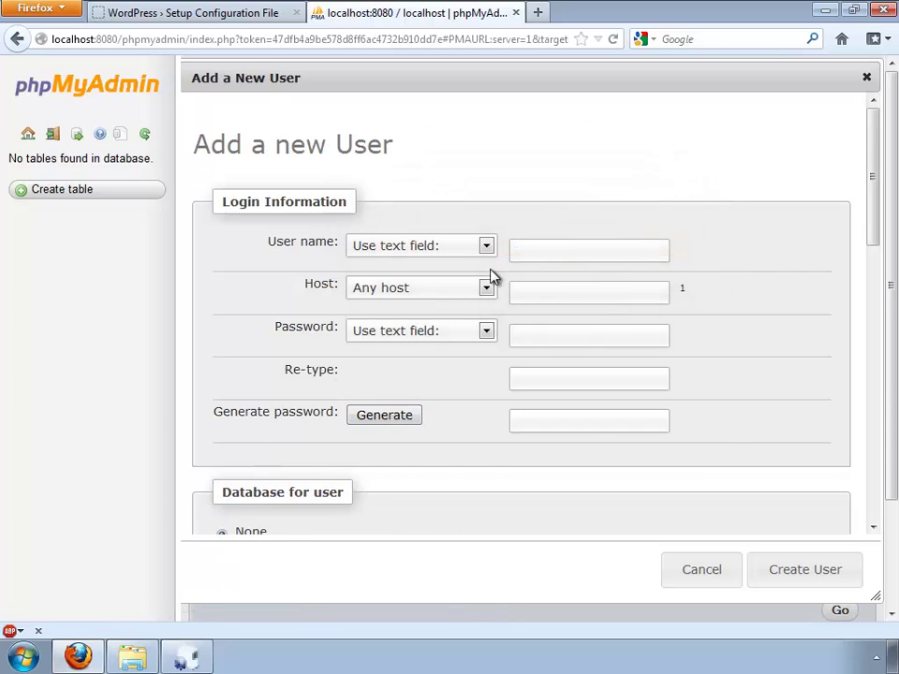
click(542, 251)
text(wordpress)
click(540, 298)
text(localhost)
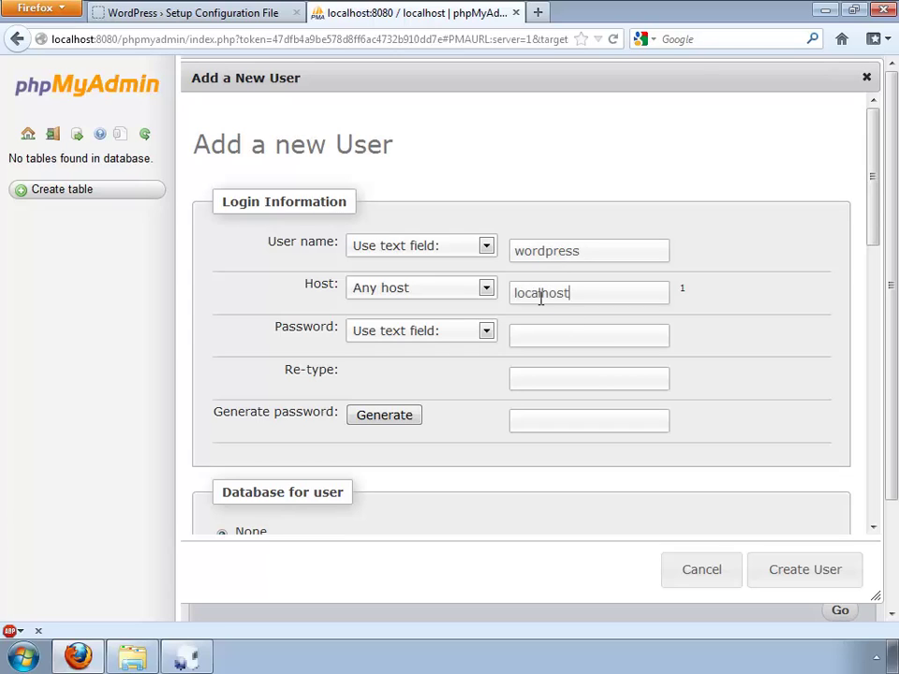
click(580, 337)
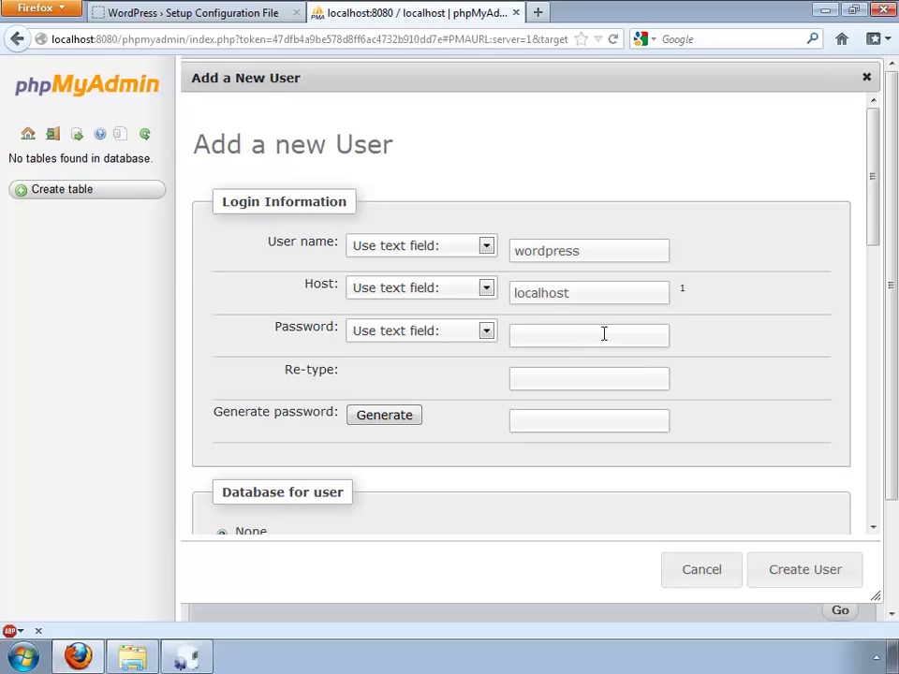
text(••••••••)
click(561, 372)
text(••••••••)
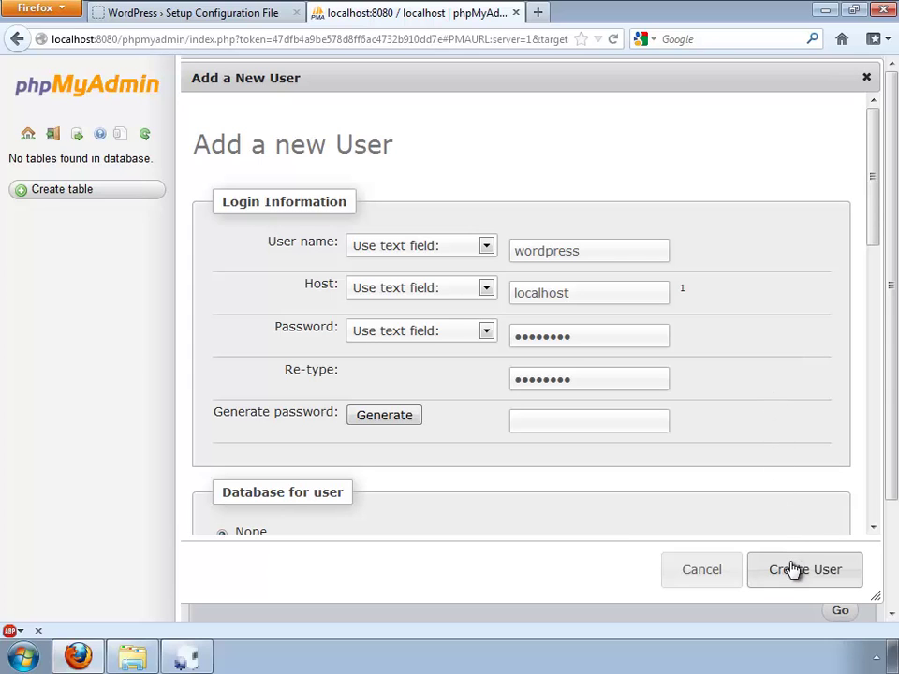
Step: Create a same-named database with all privileges and create the user
drag(873, 241, 716, 335)
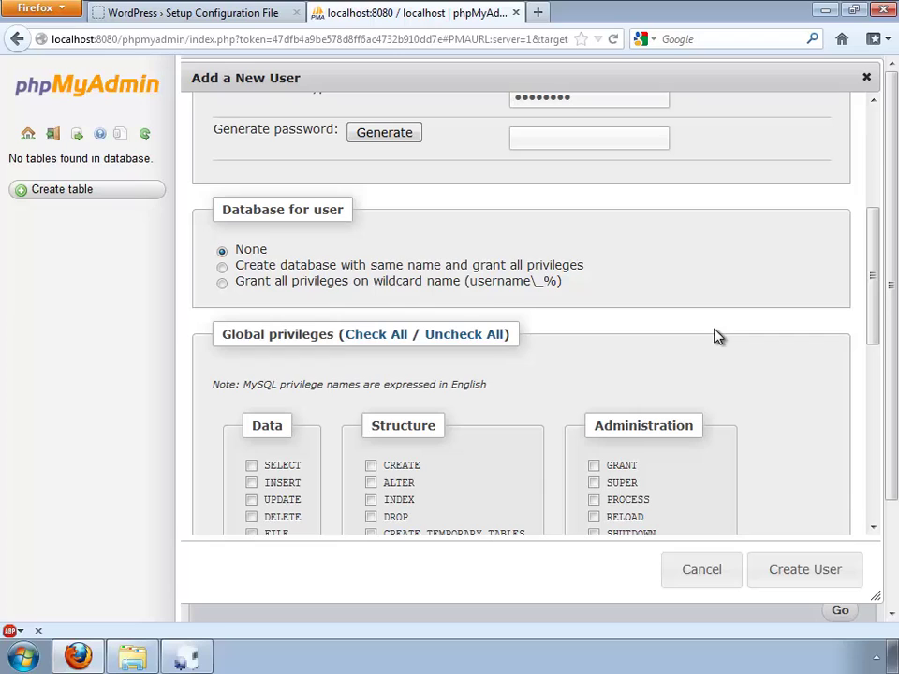
click(229, 266)
click(811, 570)
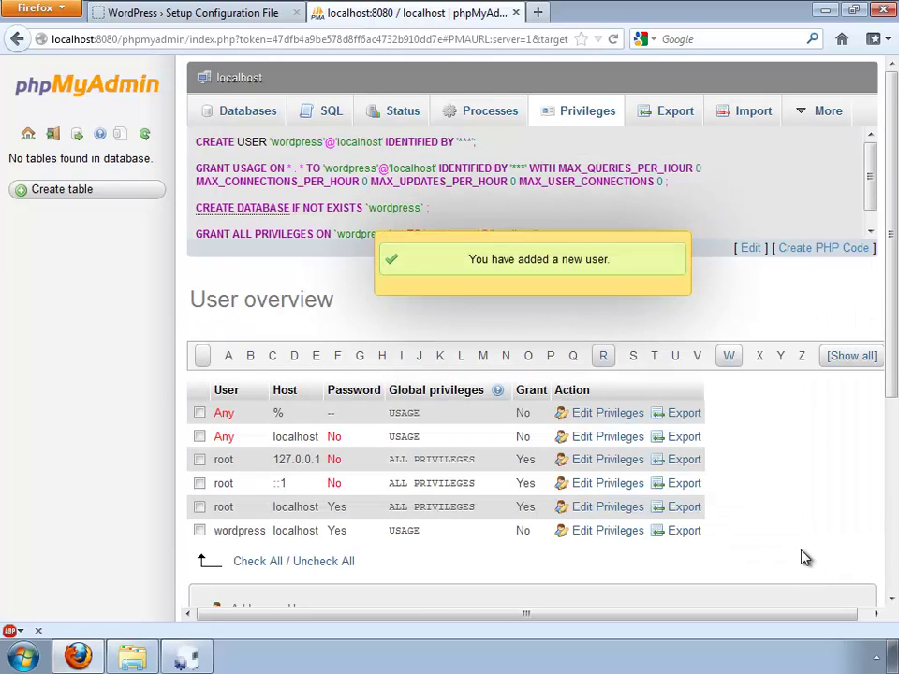
Step: Back in the WordPress setup form, replace the placeholder with the database user name
click(514, 13)
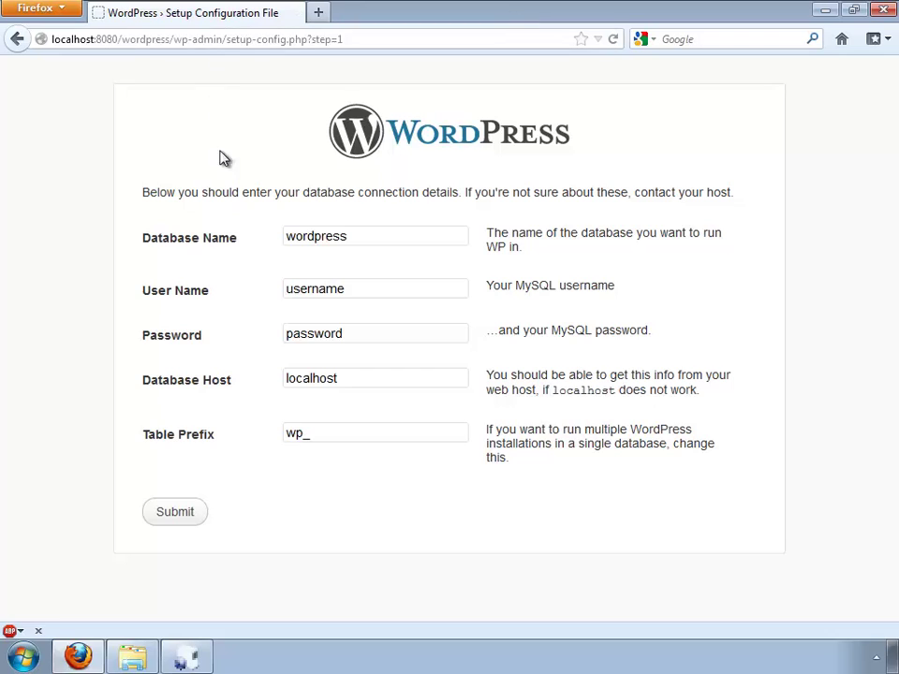
double_click(382, 237)
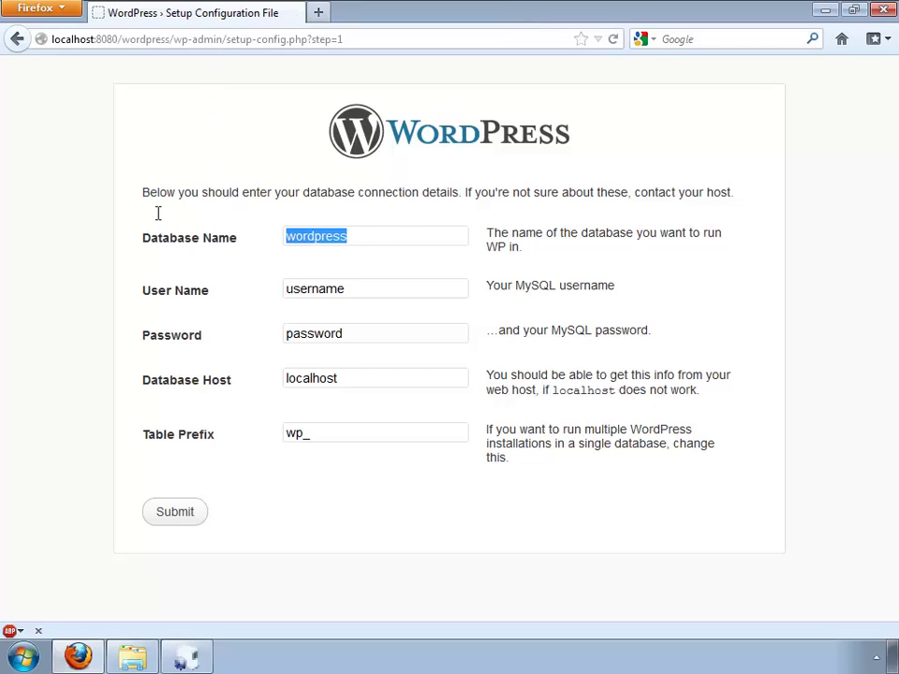
click(388, 237)
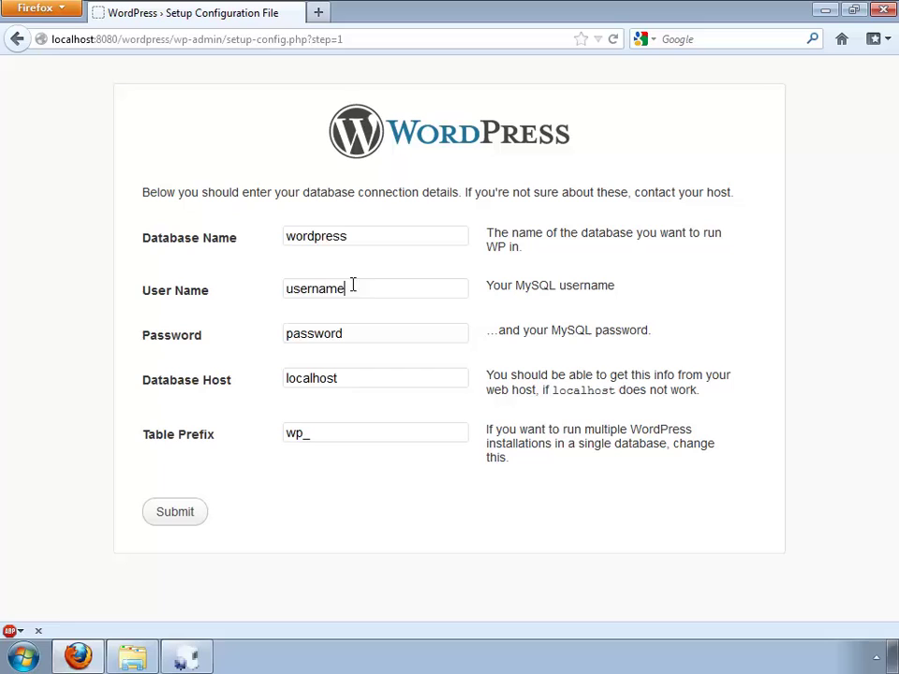
drag(353, 286, 266, 281)
text(wordpress)
click(320, 238)
Step: Enter the MySQL password and change the table prefix from wp_ to wpwiz_
double_click(382, 337)
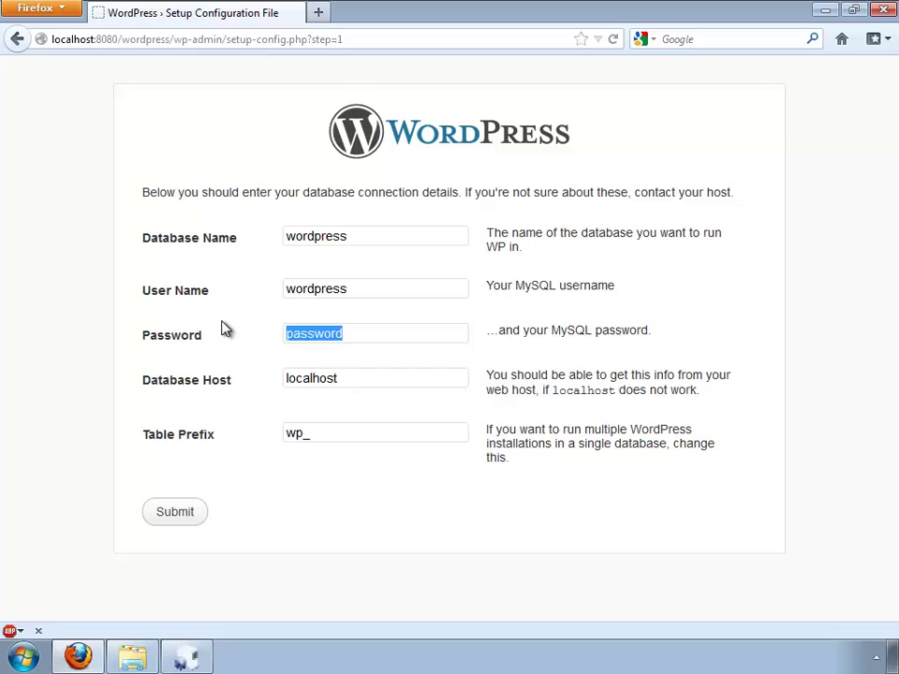
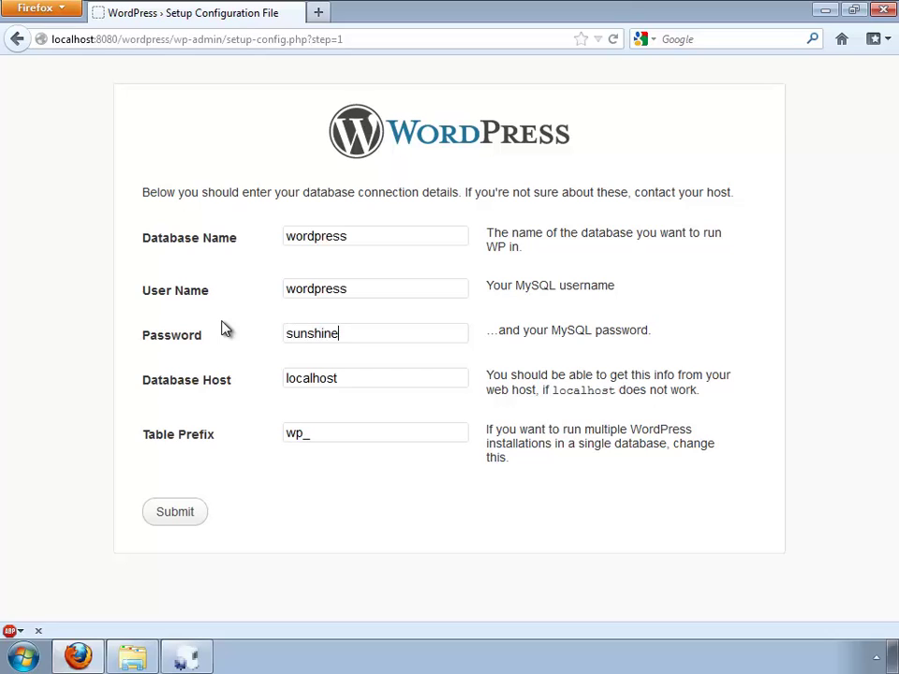
key(Tab)
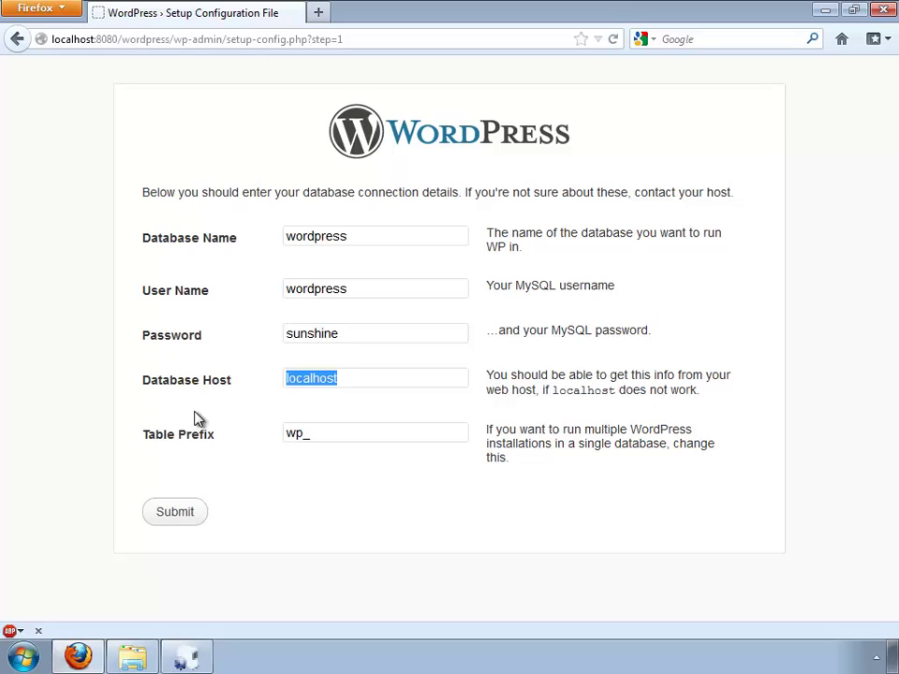
click(359, 434)
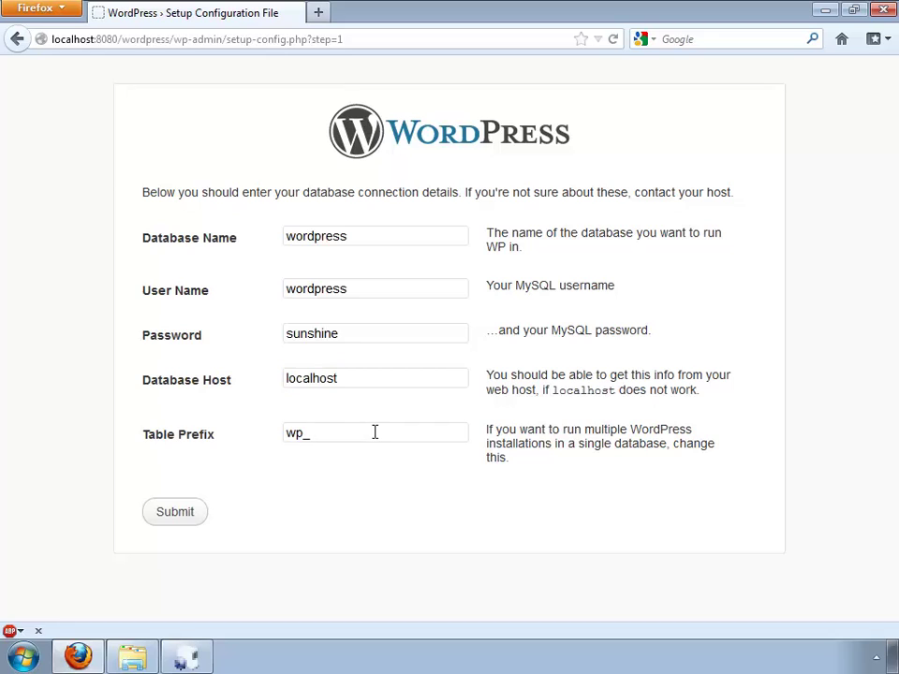
double_click(282, 432)
text(wp)
text(wiz_)
Step: Submit the database details, run the install, and enter site title 'My Personal Blog' and the admin username
click(176, 514)
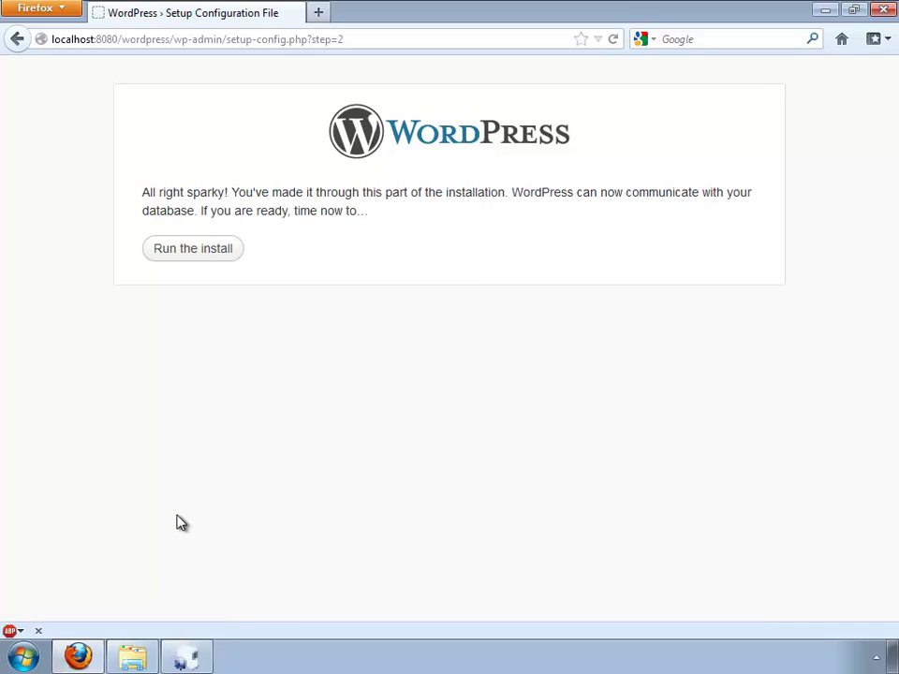
click(216, 253)
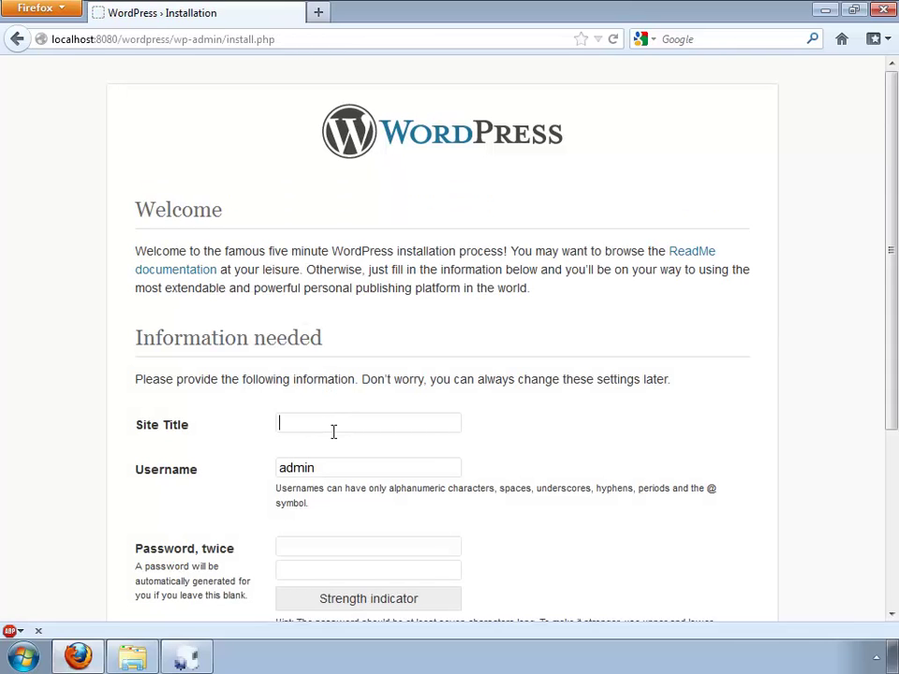
text(My Personal Blog)
key(Tab)
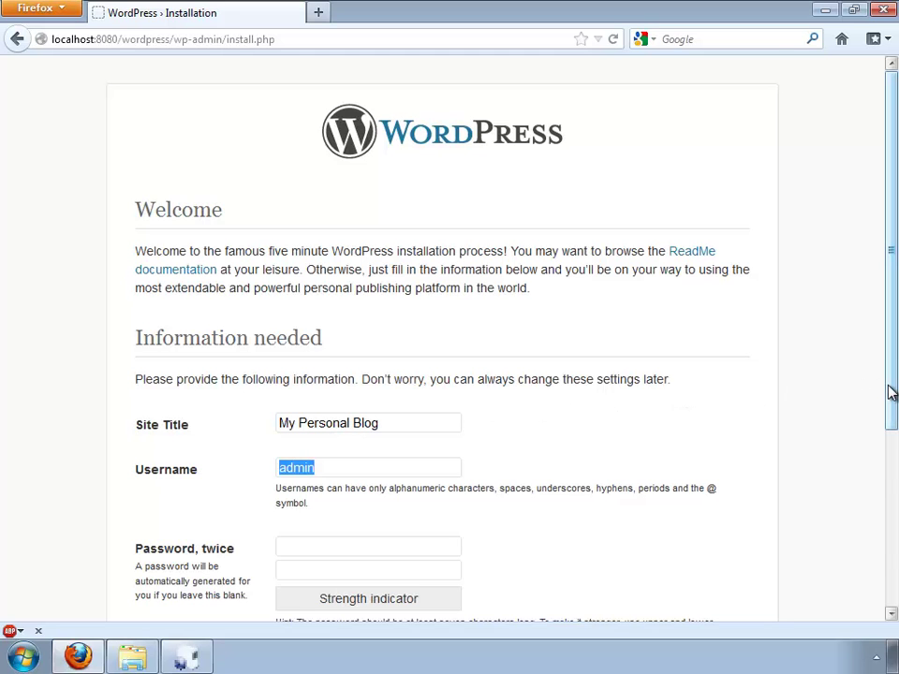
drag(891, 394, 885, 557)
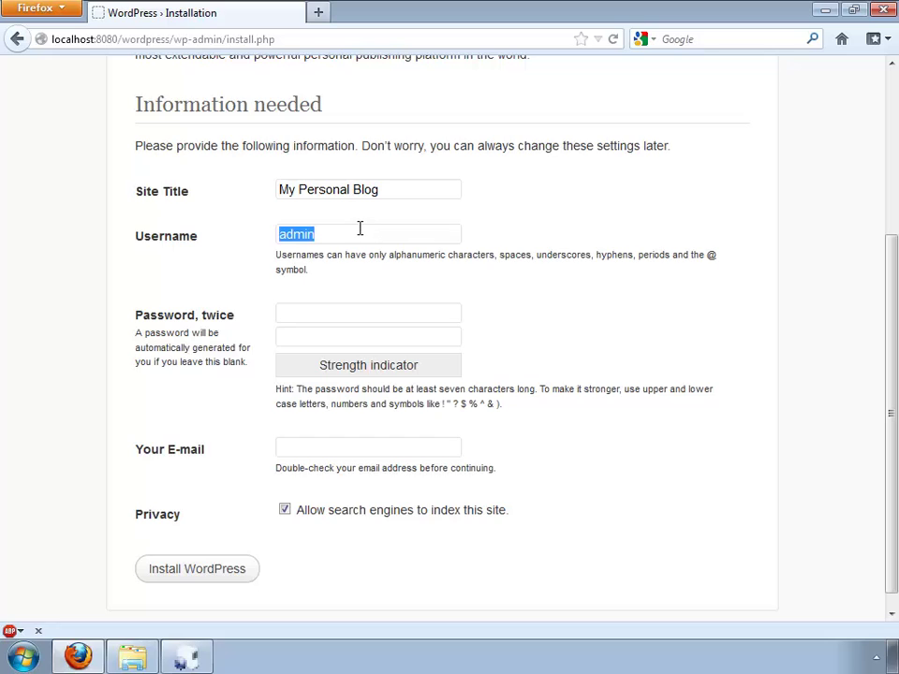
text(wpwiz)
Step: Enter the admin password twice and the admin e-mail address, then install WordPress
click(337, 311)
text(password)
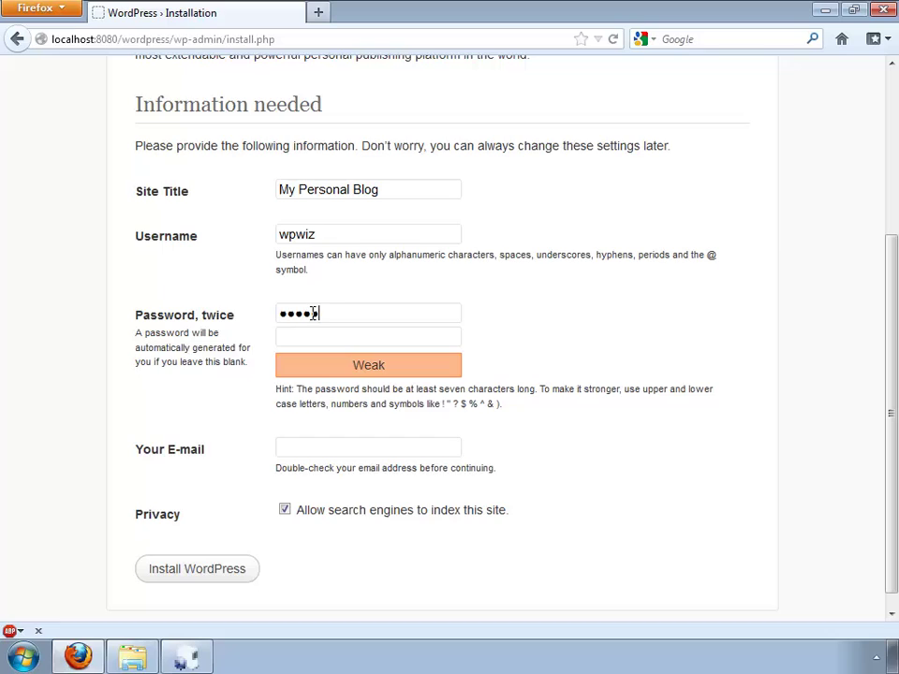
key(Tab)
text(pas)
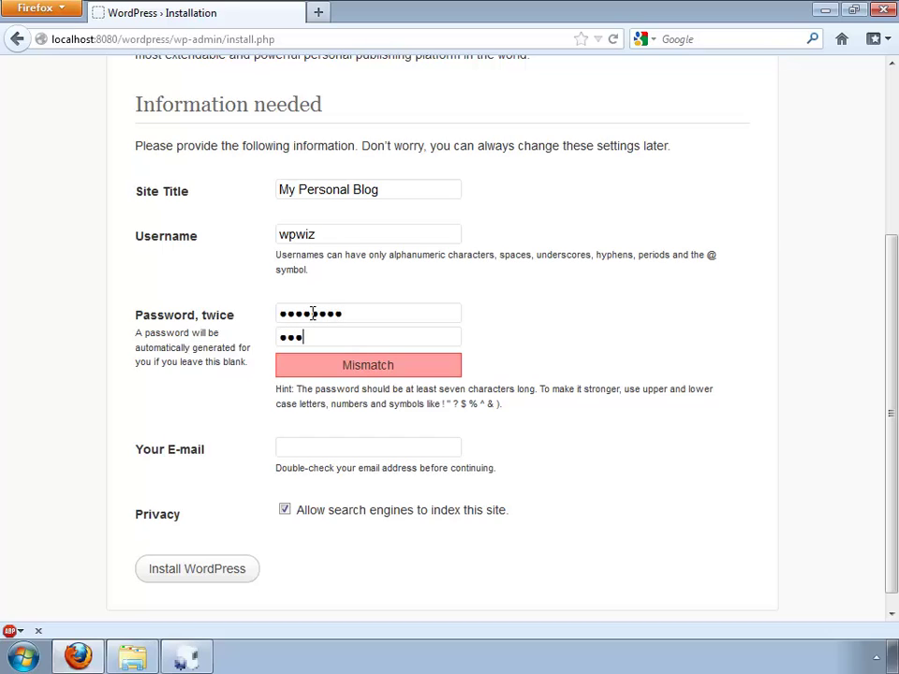
key(BackSpace)
key(BackSpace)
key(BackSpace)
text(password)
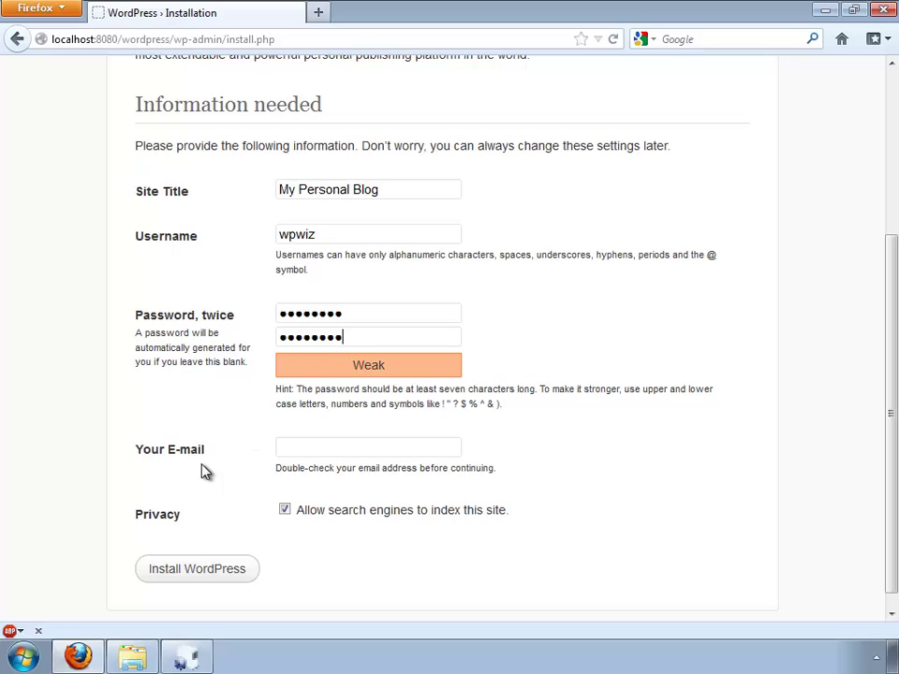
click(332, 451)
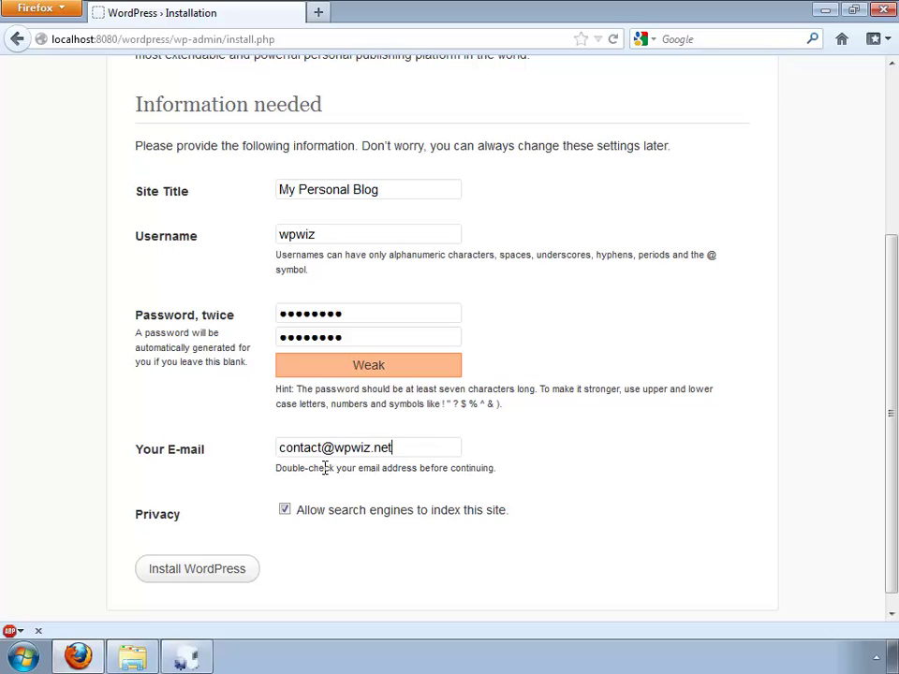
click(221, 570)
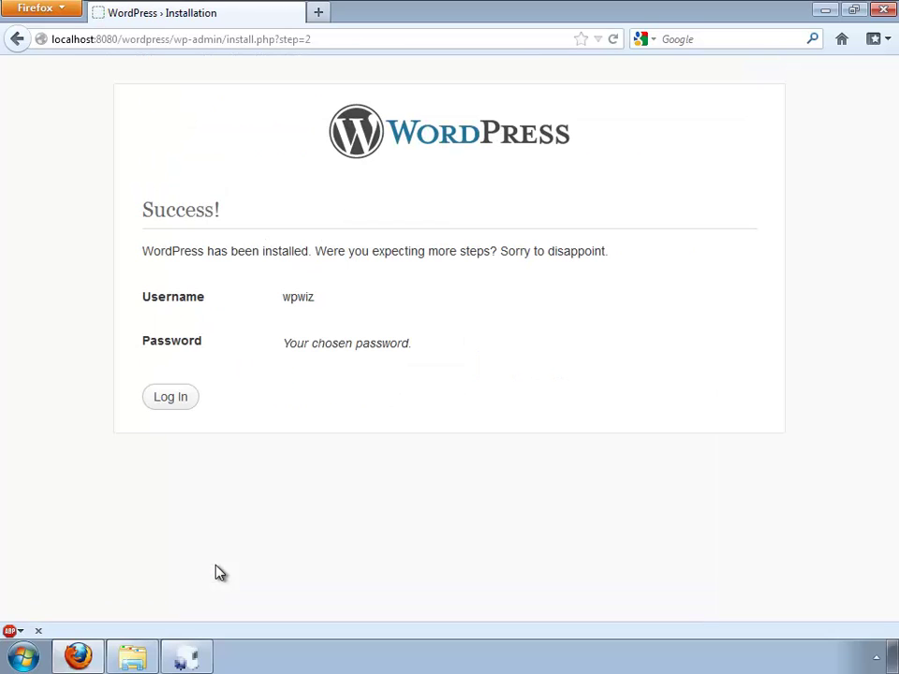
Step: Log in with the new admin username and password, then dismiss the dashboard welcome panel
click(172, 402)
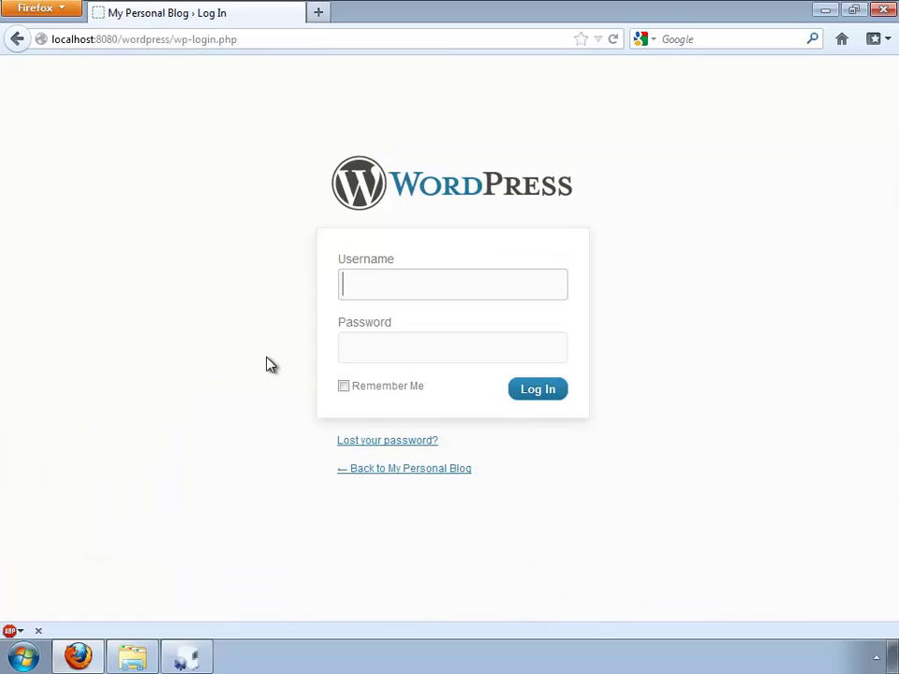
text(wpwiz)
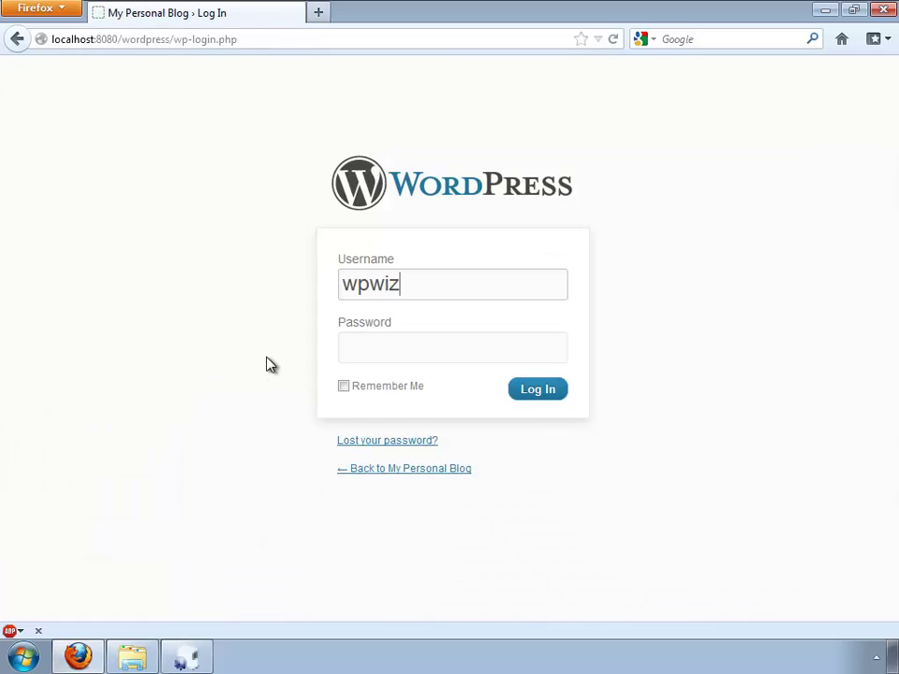
key(Tab)
text(********)
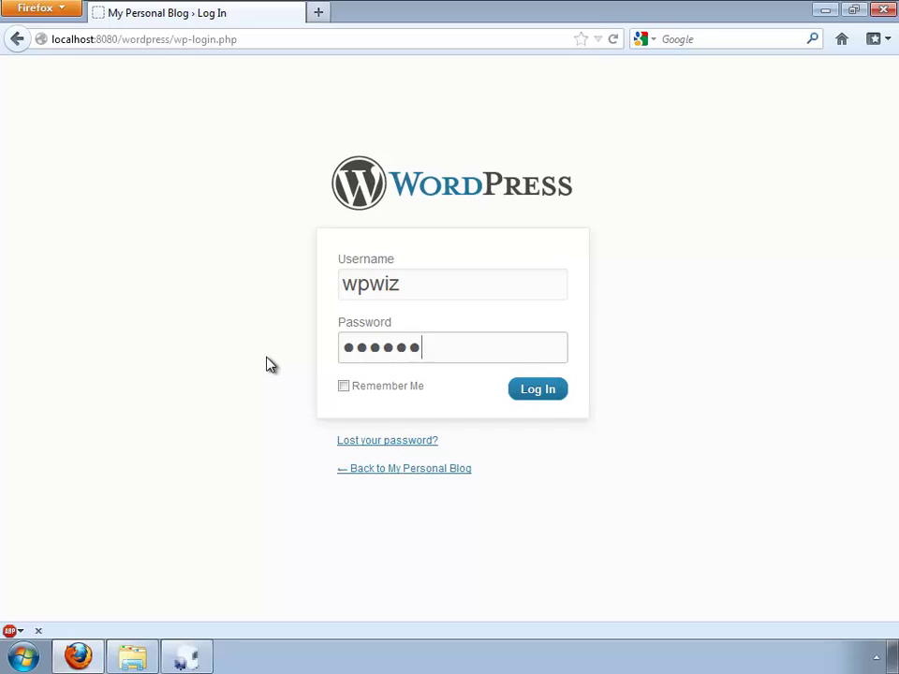
click(540, 394)
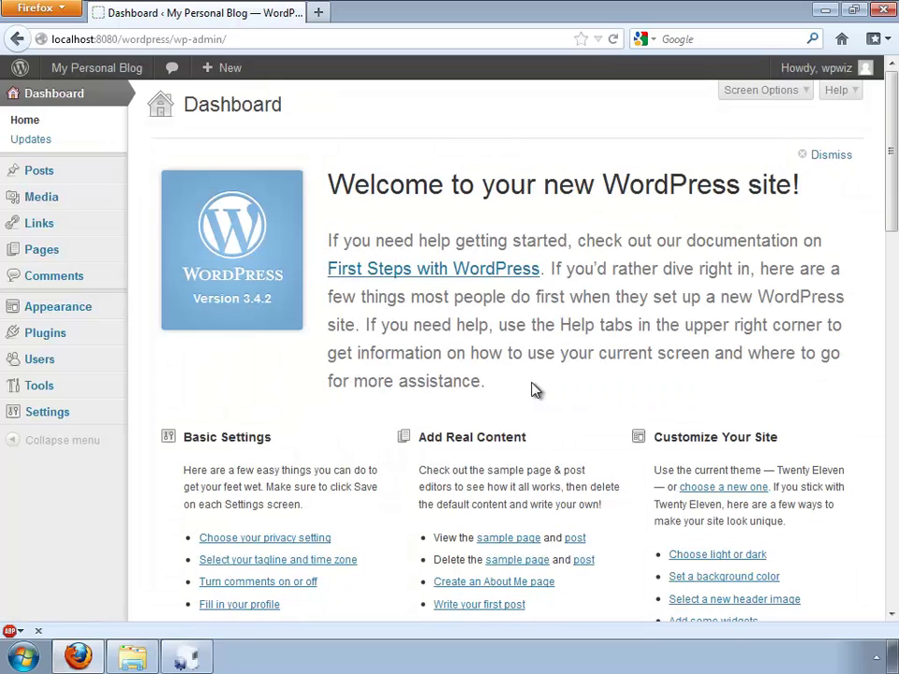
click(829, 156)
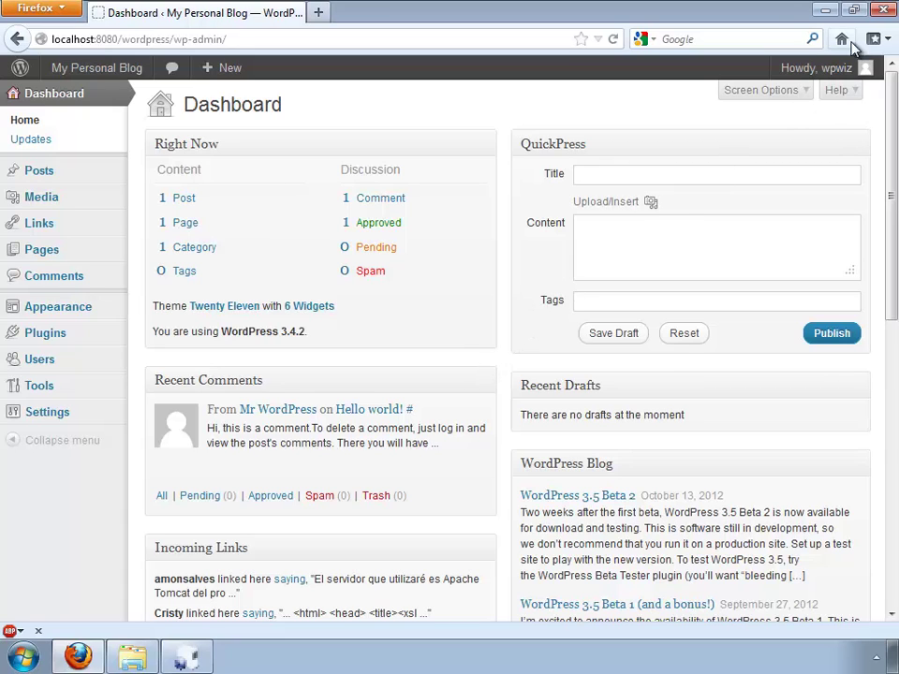
Step: Close Firefox and the USBWebserver panel, leaving Explorer on the Desktop showing the webserver folder
click(883, 10)
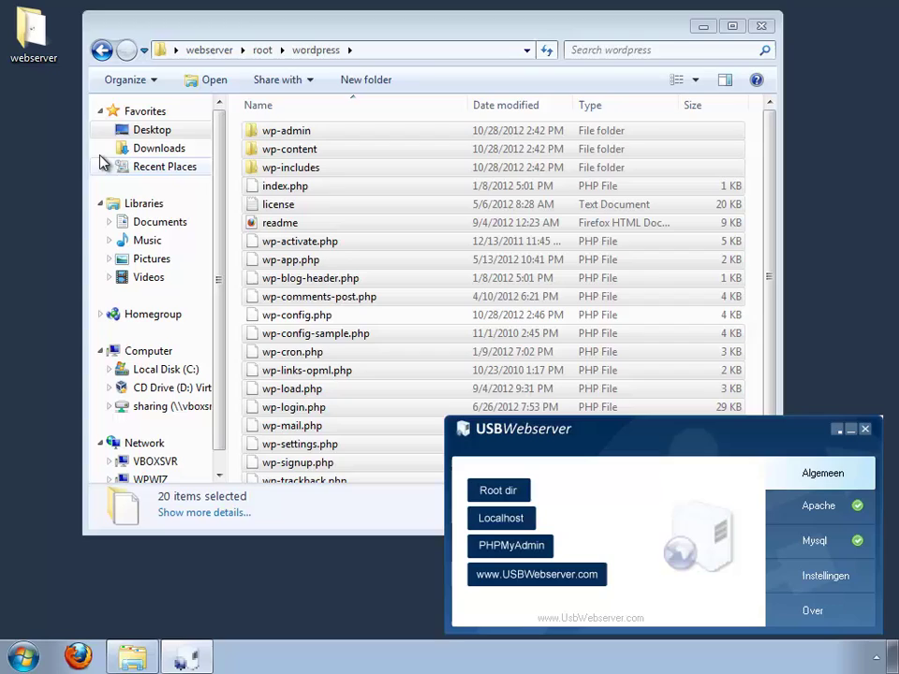
click(131, 130)
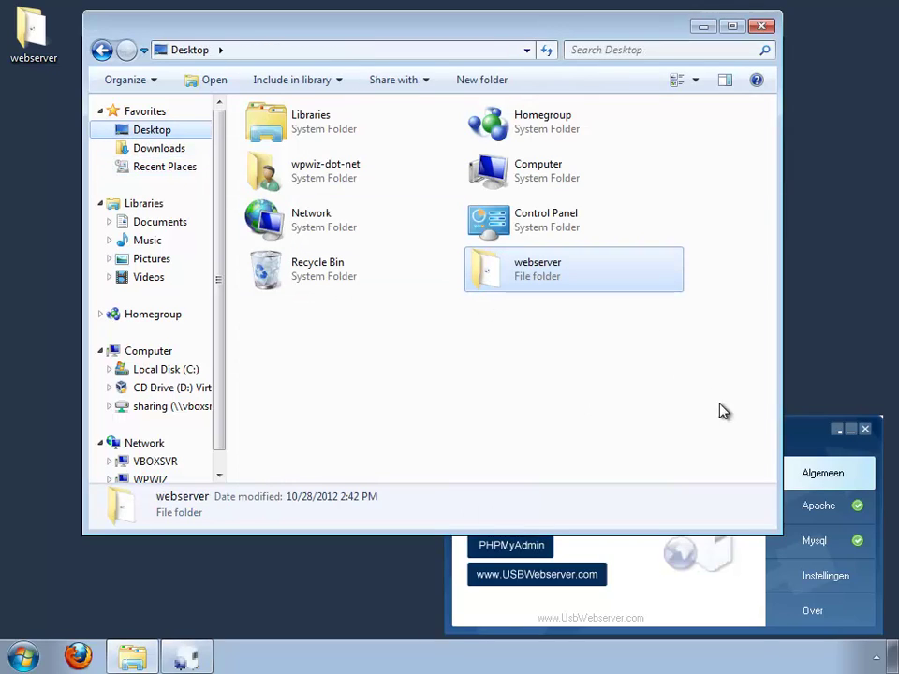
click(805, 436)
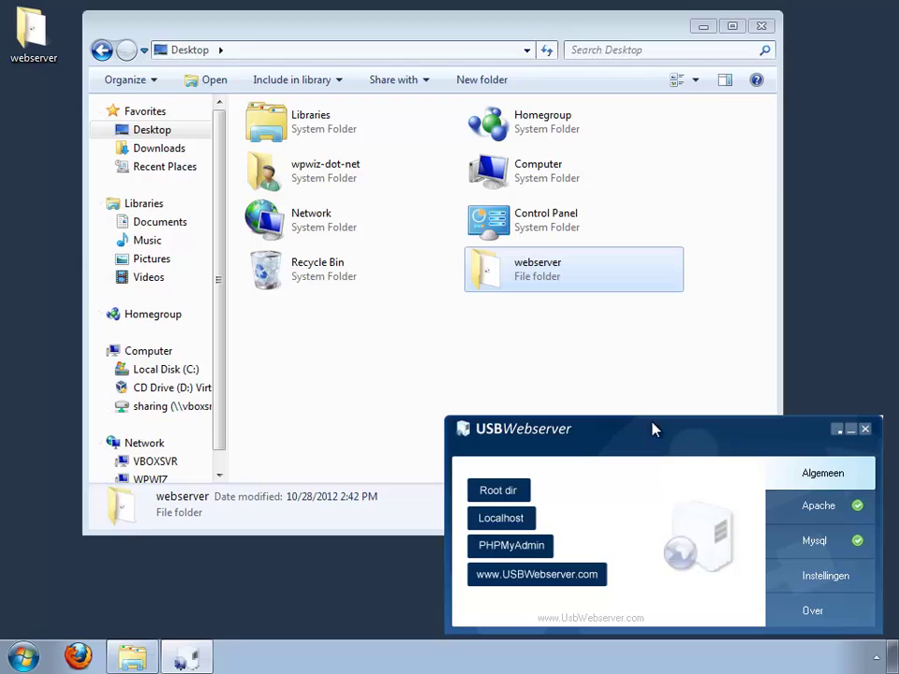
click(865, 430)
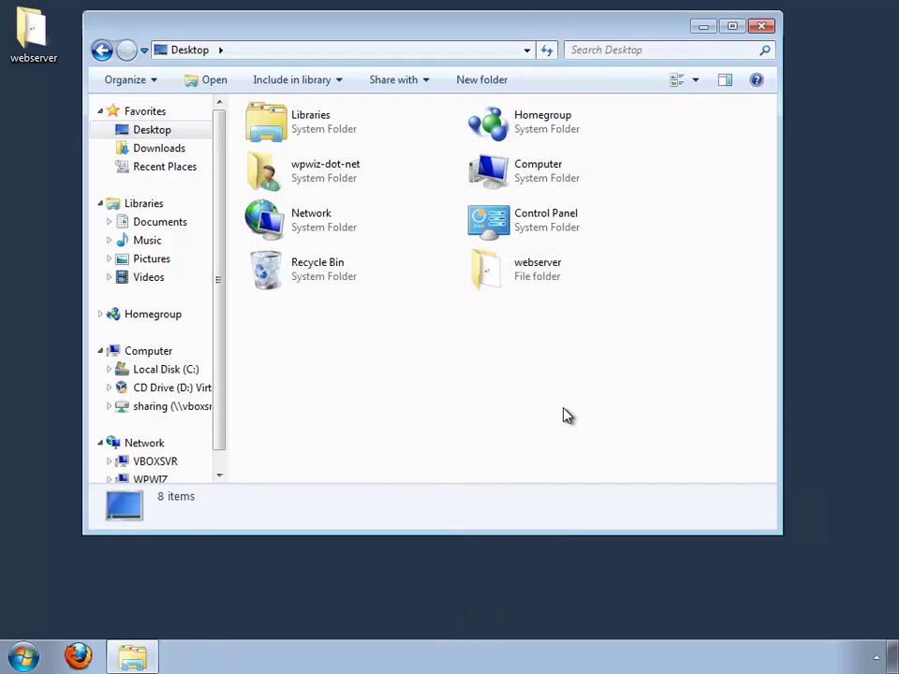
click(497, 285)
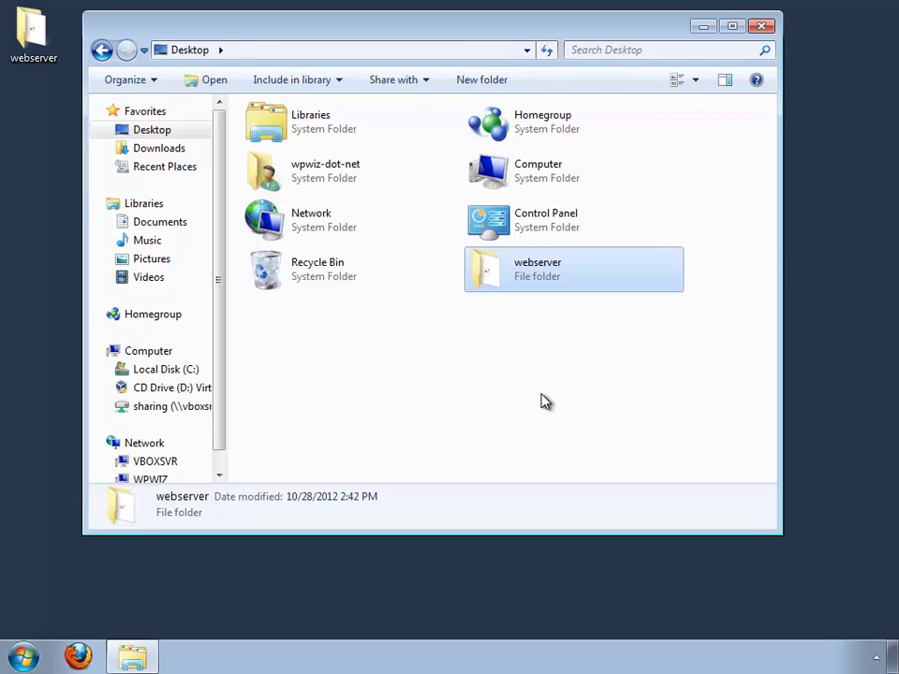
click(524, 350)
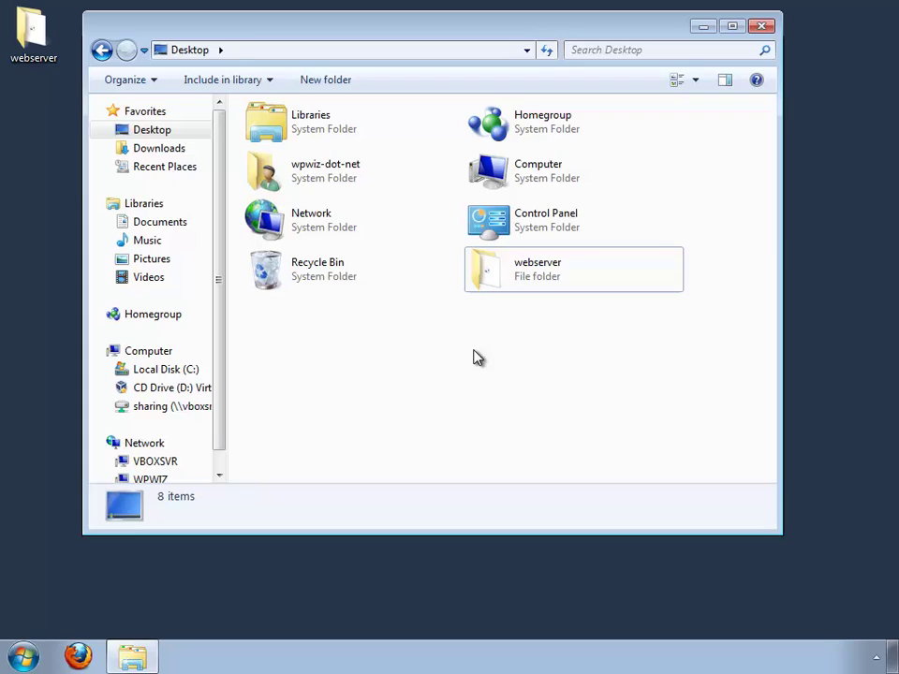